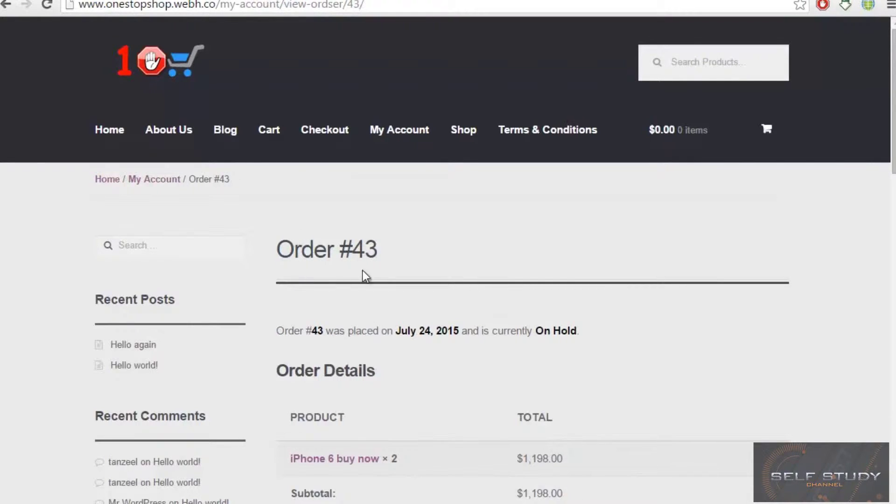
Look over the customer's order page and the mail app's Newsletters messages.
{"action": "scroll", "coordinate": [363, 273], "scroll_direction": "down", "scroll_amount": 15}
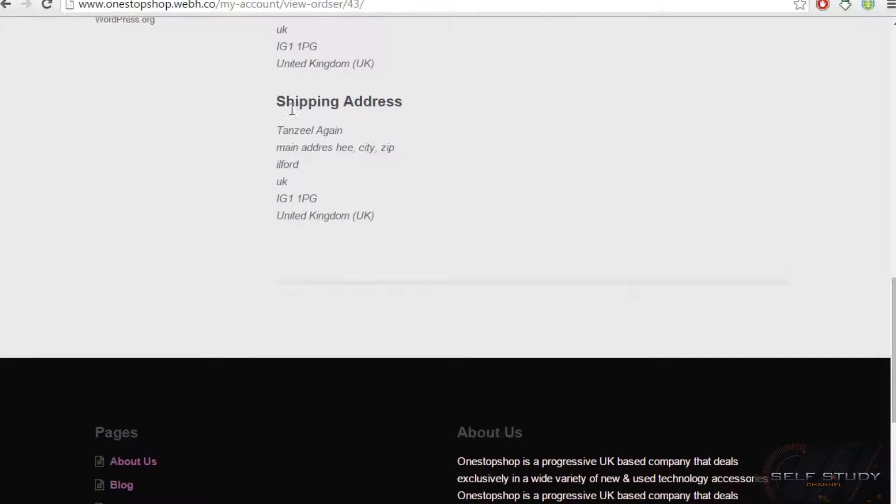
{"action": "left_click_drag", "start_coordinate": [279, 103], "coordinate": [485, 104]}
{"action": "left_click", "coordinate": [485, 103]}
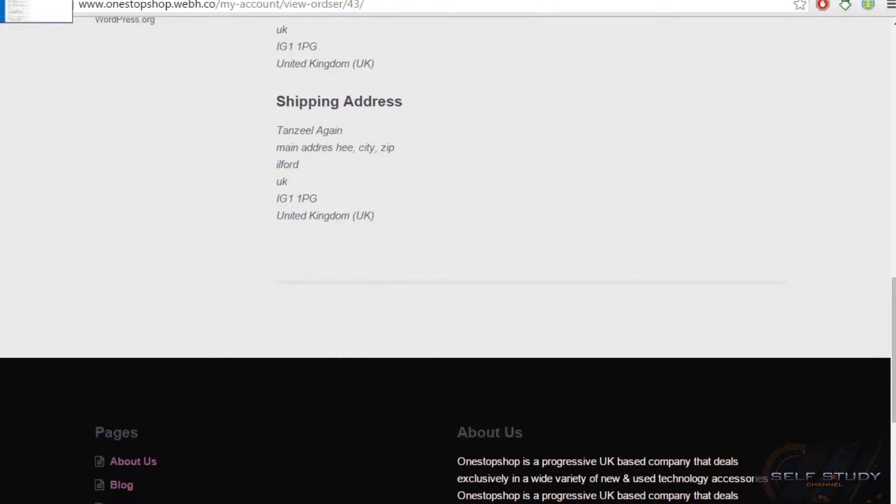
{"action": "left_click", "coordinate": [19, 9]}
{"action": "left_click", "coordinate": [95, 113]}
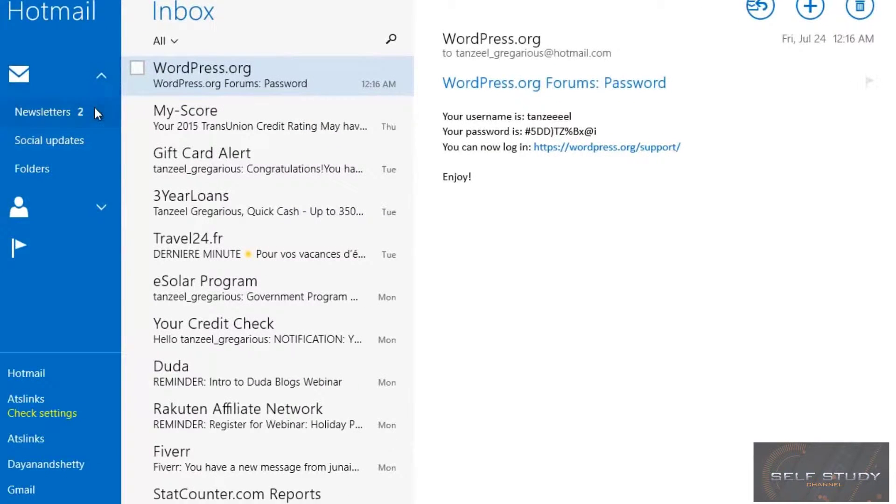
{"action": "key", "text": "alt+Tab"}
{"action": "scroll", "coordinate": [248, 374], "scroll_direction": "up", "scroll_amount": 15}
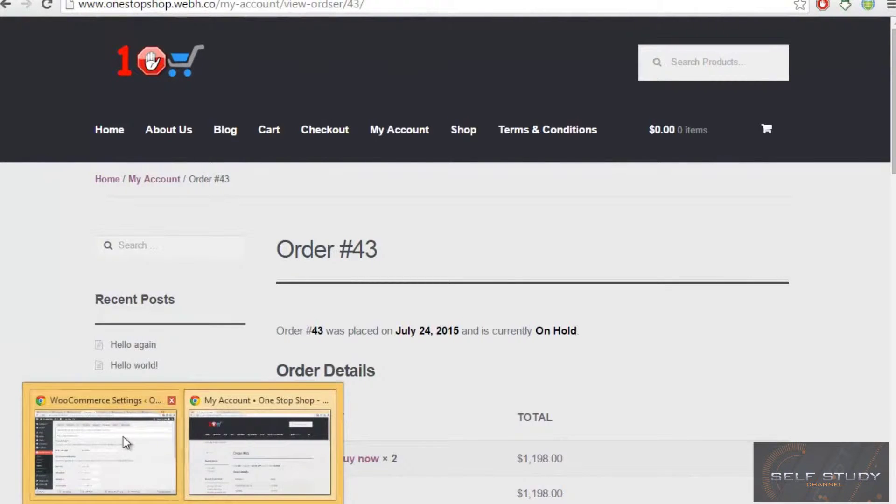
Open the admin Dashboard and check the store status: $1,198.00 sales, 1 order on hold.
{"action": "left_click", "coordinate": [122, 436]}
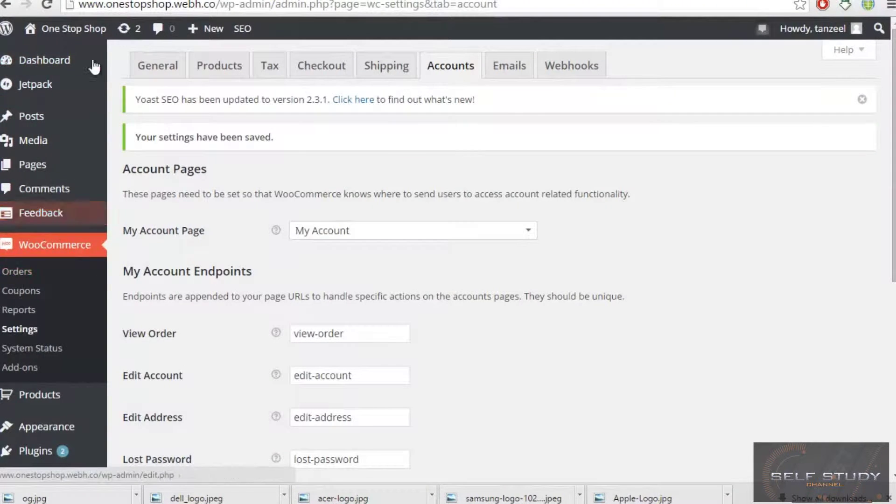
{"action": "mouse_move", "coordinate": [94, 64]}
{"action": "left_click", "coordinate": [135, 66]}
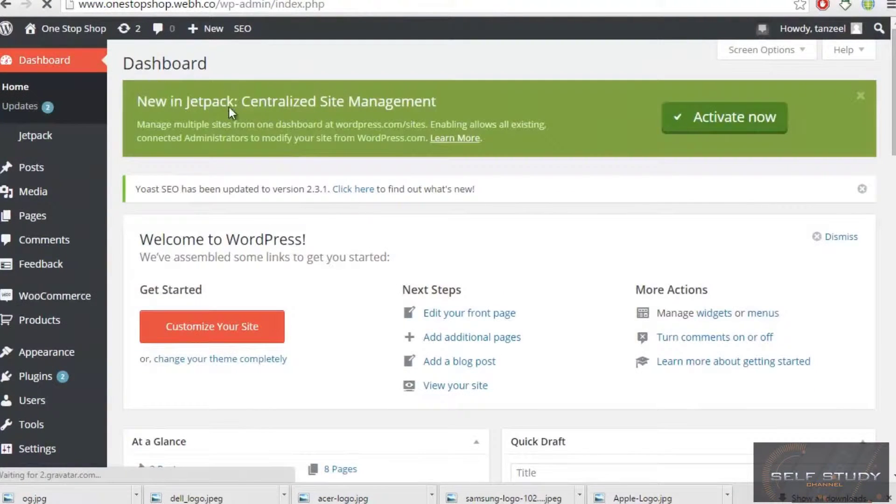
{"action": "scroll", "coordinate": [344, 233], "scroll_direction": "down", "scroll_amount": 15}
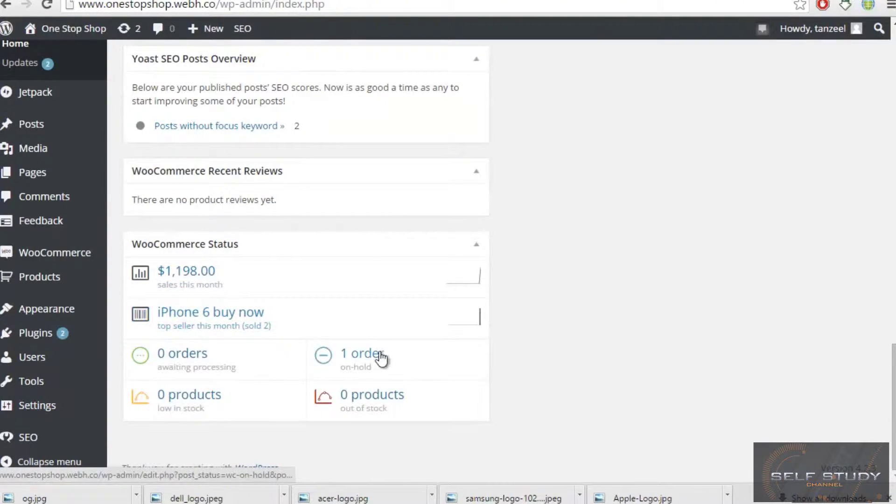
{"action": "scroll", "coordinate": [361, 369], "scroll_direction": "up", "scroll_amount": 4}
{"action": "scroll", "coordinate": [358, 346], "scroll_direction": "down", "scroll_amount": 4}
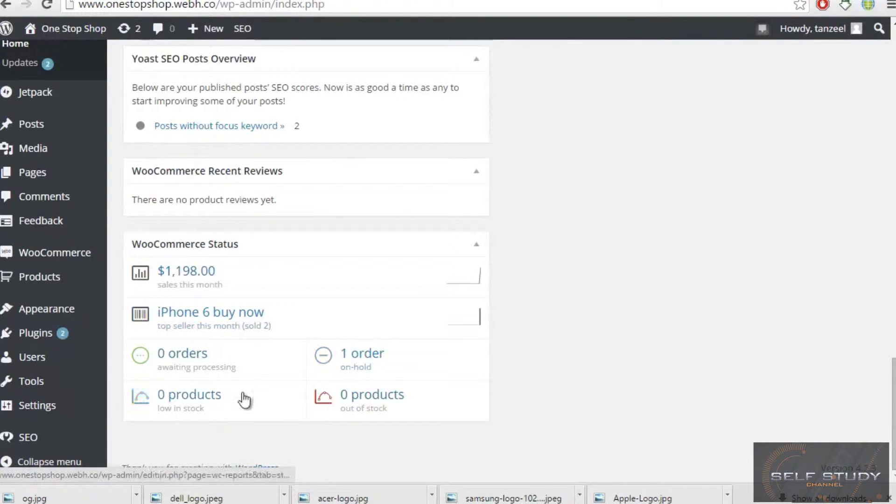
{"action": "scroll", "coordinate": [285, 399], "scroll_direction": "up", "scroll_amount": 12}
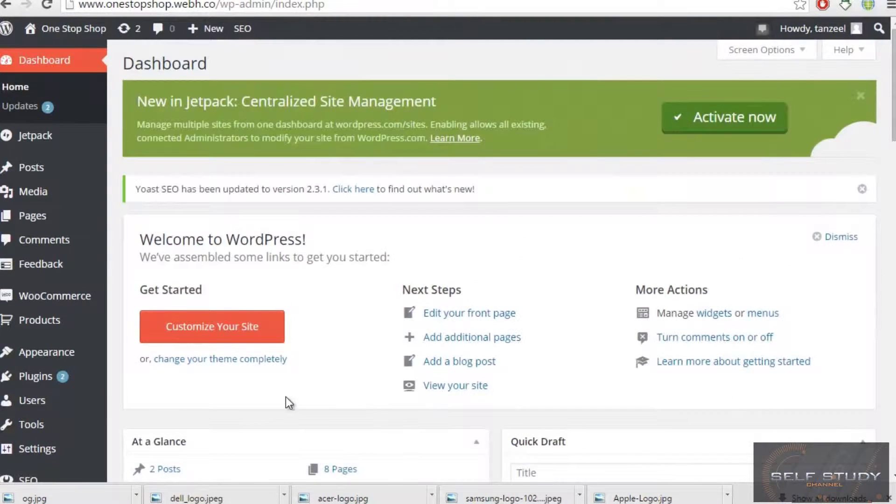
{"action": "mouse_move", "coordinate": [52, 346]}
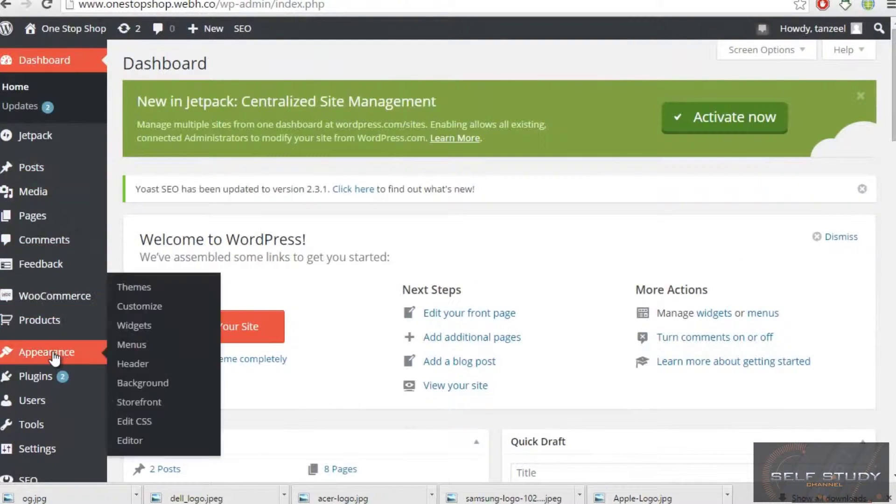
{"action": "mouse_move", "coordinate": [63, 302]}
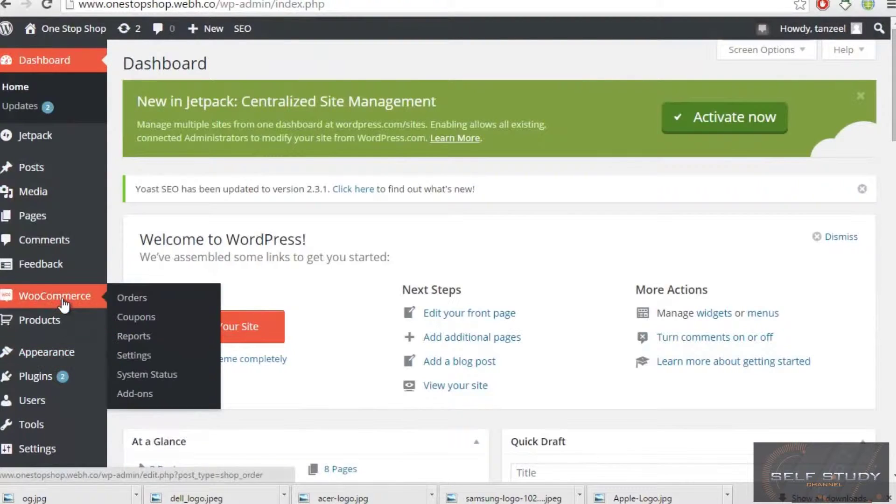
Filter the Orders list to the on-hold cheque-payment order.
{"action": "left_click", "coordinate": [140, 301]}
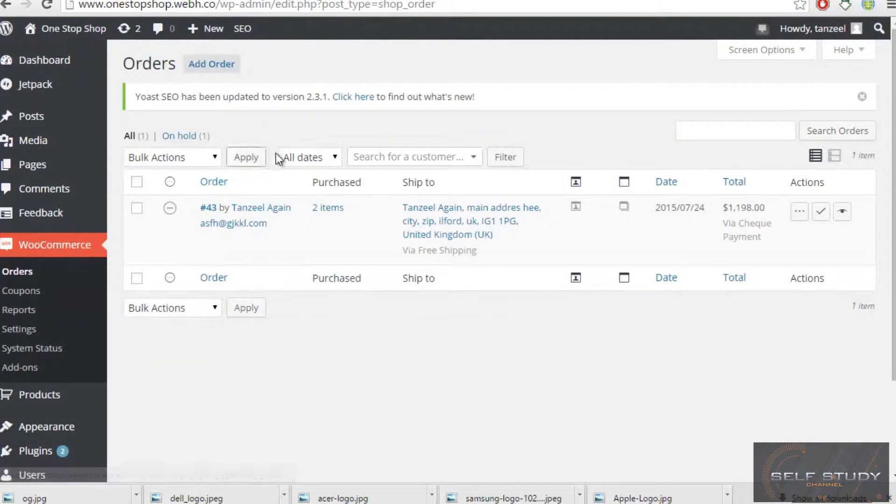
{"action": "left_click", "coordinate": [193, 138]}
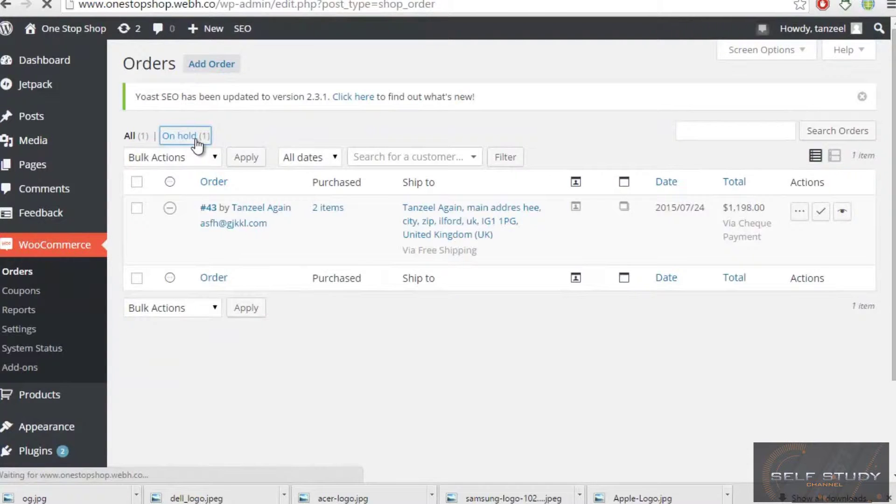
{"action": "mouse_move", "coordinate": [304, 236]}
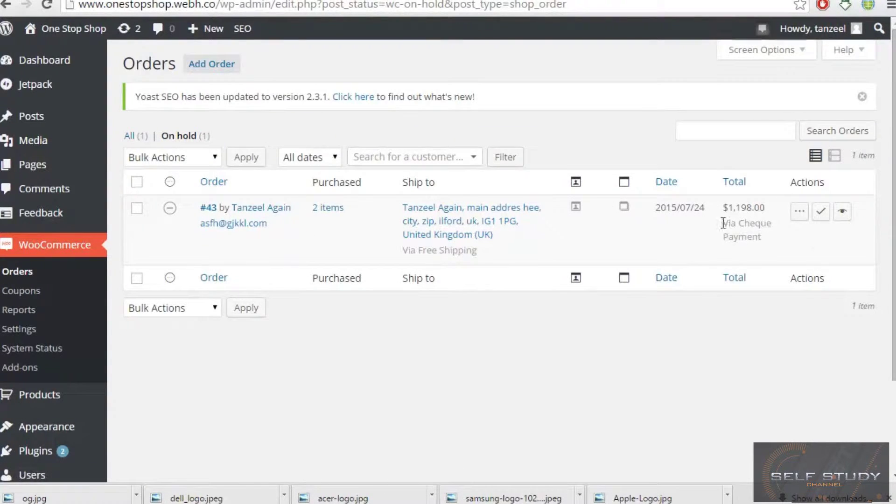
{"action": "left_click_drag", "start_coordinate": [723, 223], "coordinate": [769, 242]}
{"action": "left_click", "coordinate": [771, 248]}
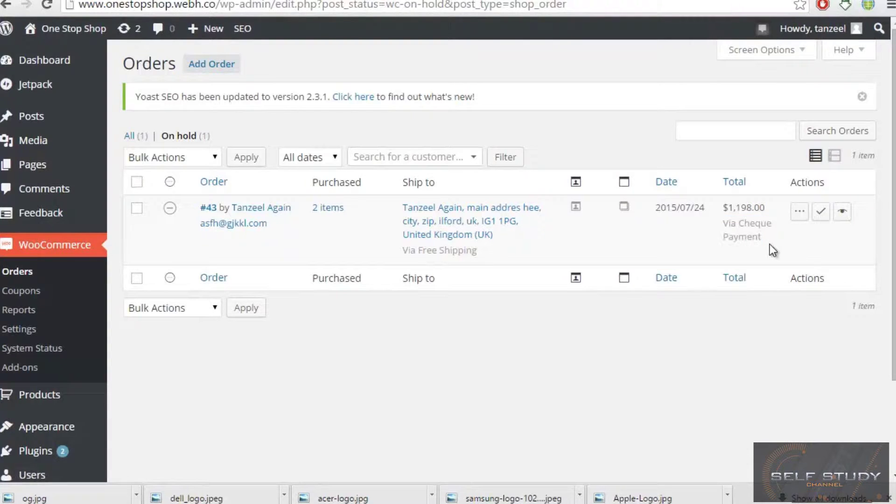
Return to all orders and open order #43 for editing.
{"action": "left_click", "coordinate": [129, 135]}
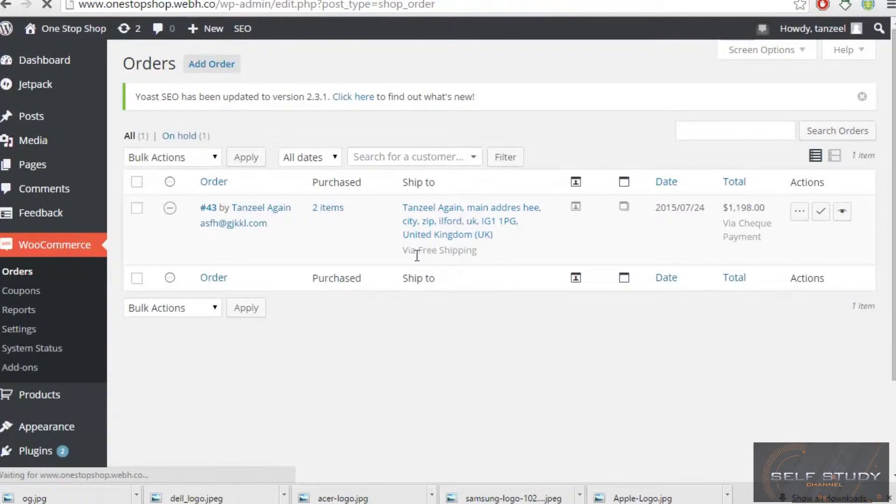
{"action": "left_click_drag", "start_coordinate": [403, 252], "coordinate": [497, 252]}
{"action": "left_click", "coordinate": [581, 253]}
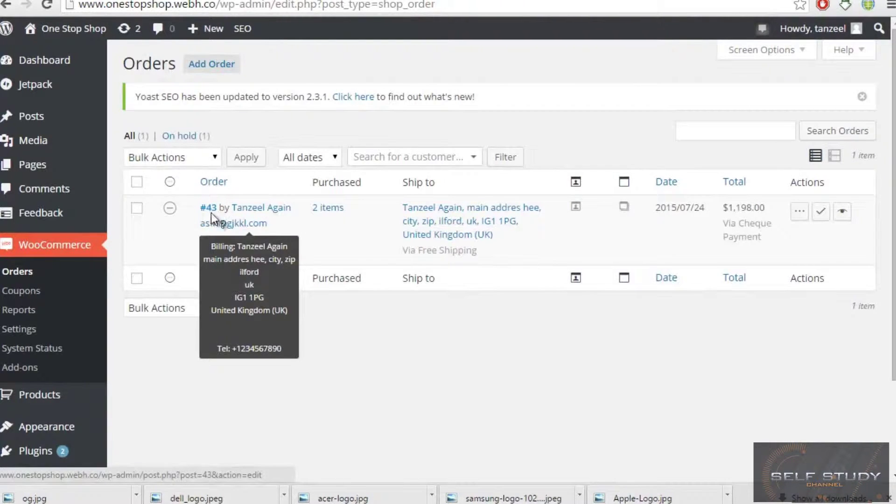
{"action": "left_click", "coordinate": [844, 214]}
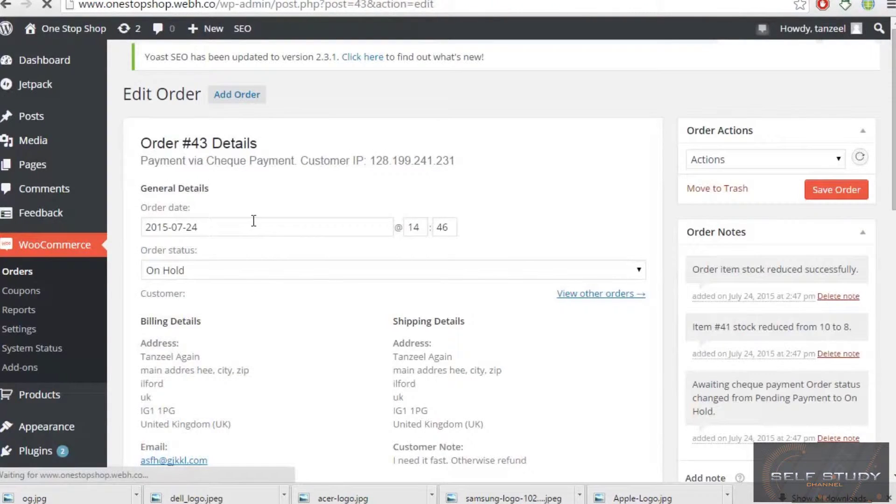
Scroll through order #43's billing, shipping and item details, highlighting the customer's note.
{"action": "scroll", "coordinate": [253, 220], "scroll_direction": "down", "scroll_amount": 2}
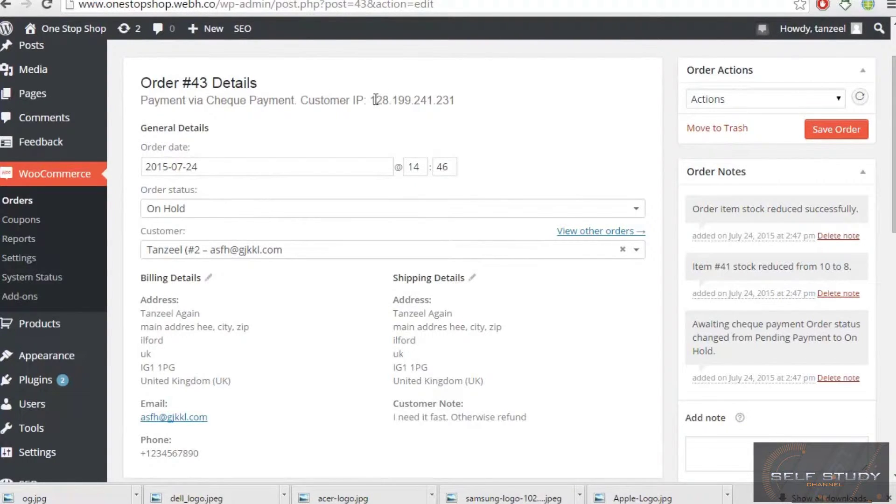
{"action": "scroll", "coordinate": [248, 288], "scroll_direction": "down", "scroll_amount": 3}
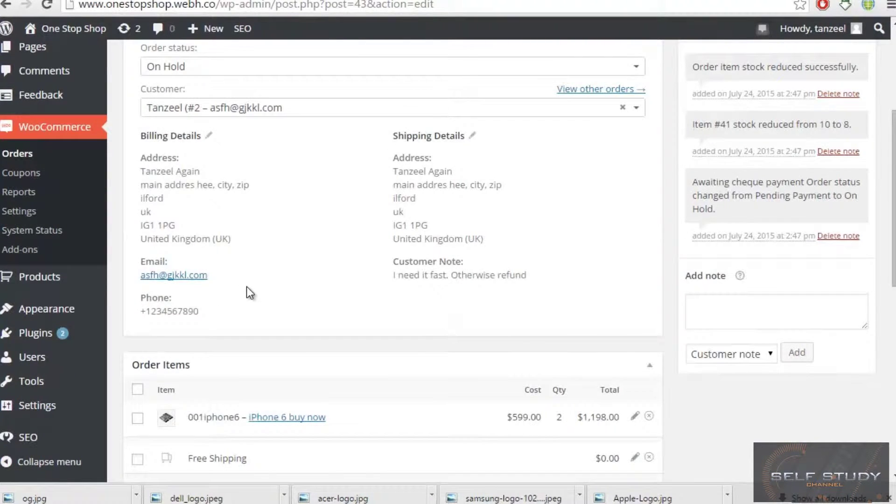
{"action": "scroll", "coordinate": [247, 287], "scroll_direction": "down", "scroll_amount": 3}
{"action": "scroll", "coordinate": [459, 315], "scroll_direction": "down", "scroll_amount": 7}
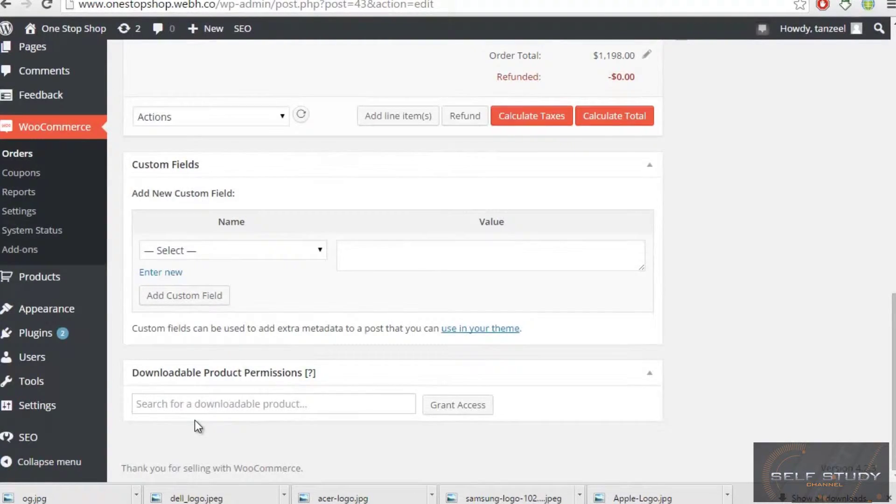
{"action": "scroll", "coordinate": [195, 421], "scroll_direction": "up", "scroll_amount": 6}
{"action": "scroll", "coordinate": [196, 422], "scroll_direction": "up", "scroll_amount": 8}
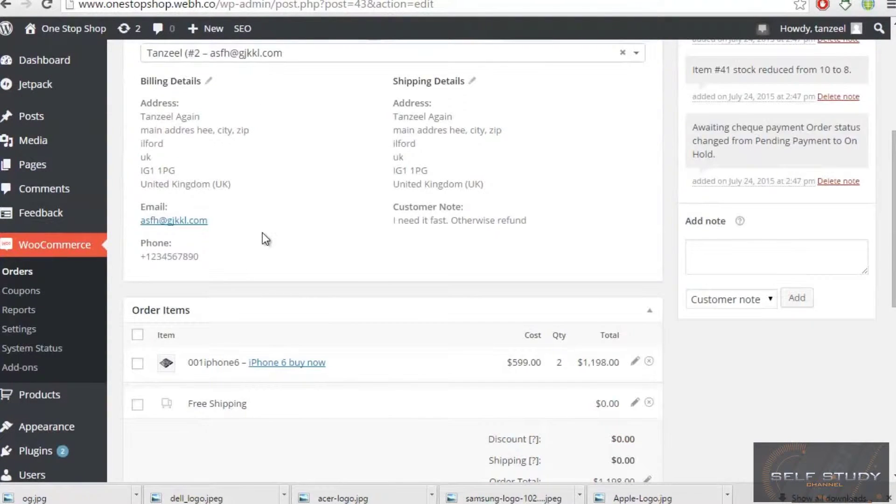
{"action": "scroll", "coordinate": [263, 233], "scroll_direction": "down", "scroll_amount": 5}
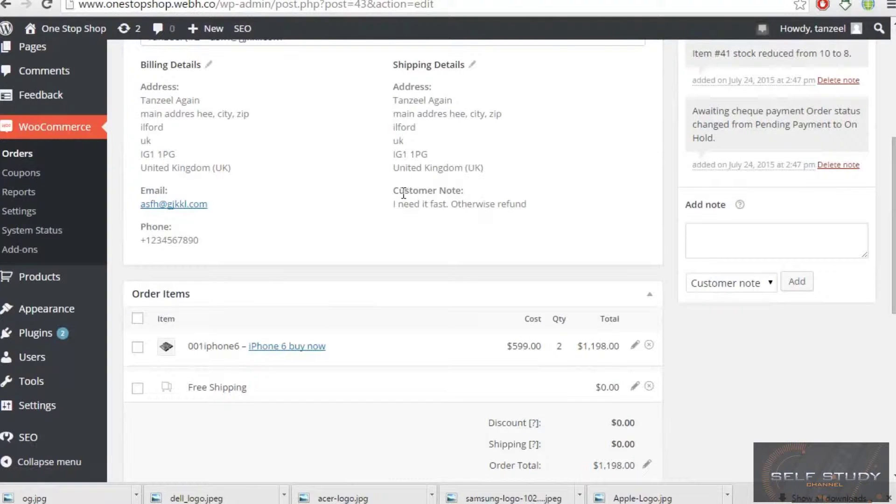
{"action": "left_click_drag", "start_coordinate": [395, 205], "coordinate": [542, 207]}
Go back to the orders list and reopen order #43's edit page.
{"action": "left_click", "coordinate": [381, 211]}
{"action": "left_click", "coordinate": [12, 159]}
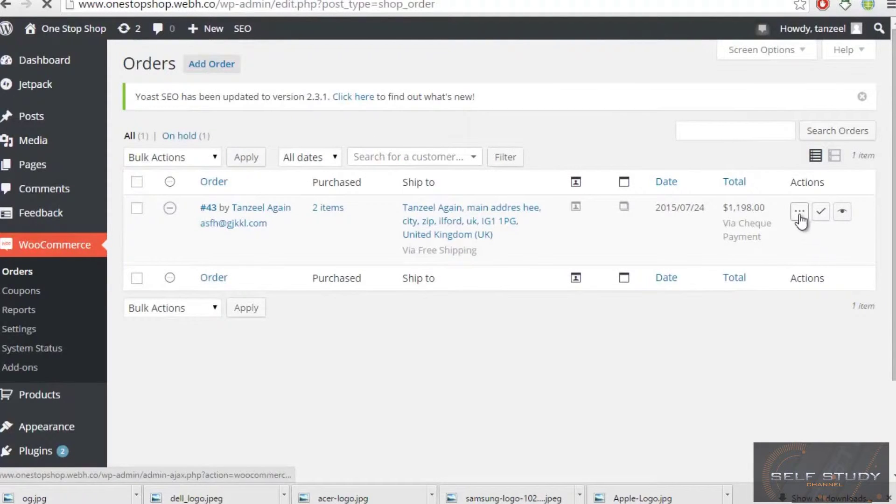
{"action": "left_click", "coordinate": [845, 211]}
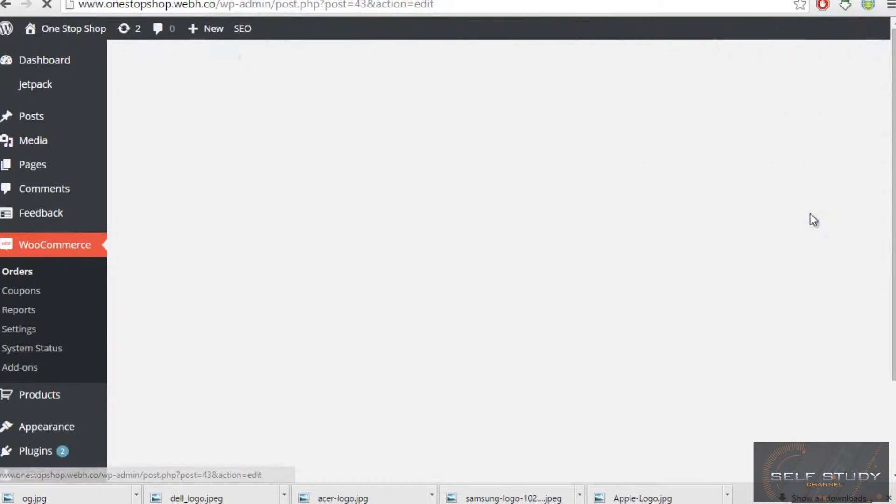
Review the note recording stock reduced from 10 to 8, then reach the Add note box.
{"action": "scroll", "coordinate": [752, 229], "scroll_direction": "down", "scroll_amount": 5}
{"action": "scroll", "coordinate": [755, 226], "scroll_direction": "up", "scroll_amount": 3}
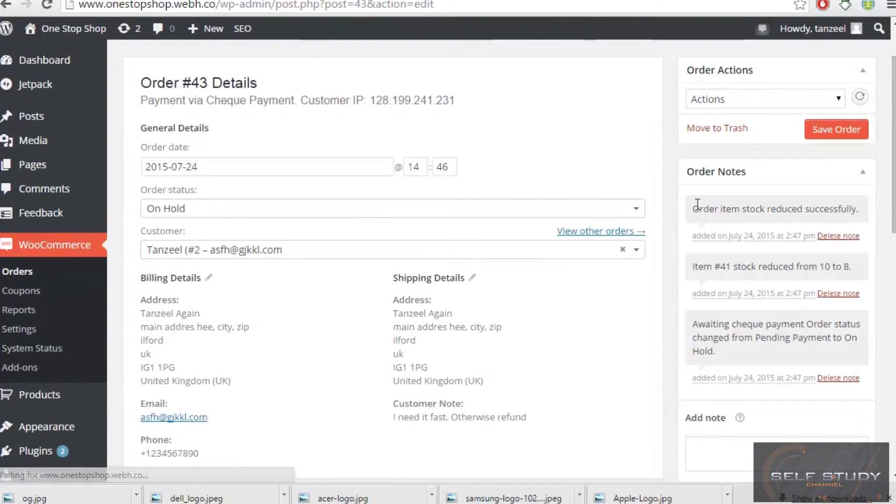
{"action": "left_click_drag", "start_coordinate": [693, 209], "coordinate": [856, 207]}
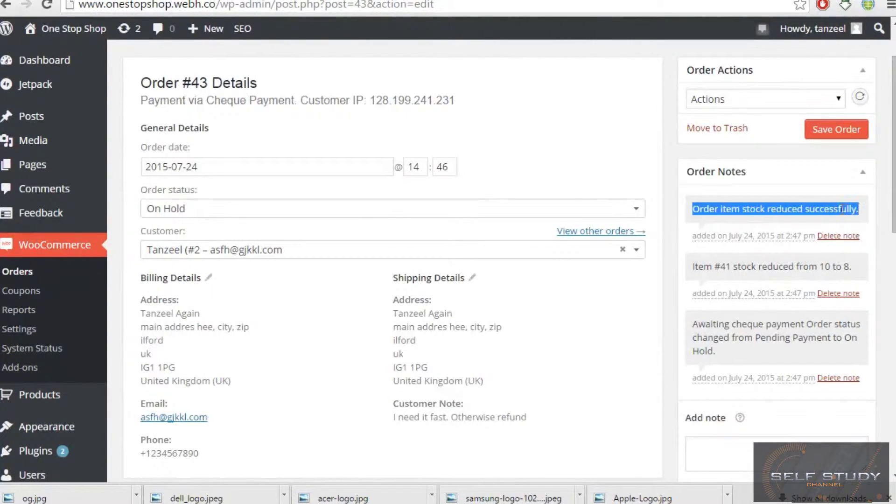
{"action": "left_click", "coordinate": [791, 247]}
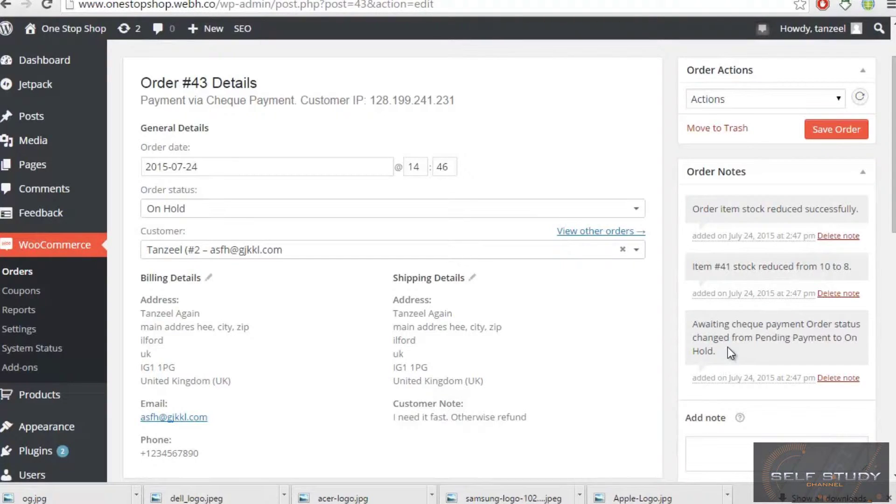
{"action": "scroll", "coordinate": [733, 327], "scroll_direction": "down", "scroll_amount": 3}
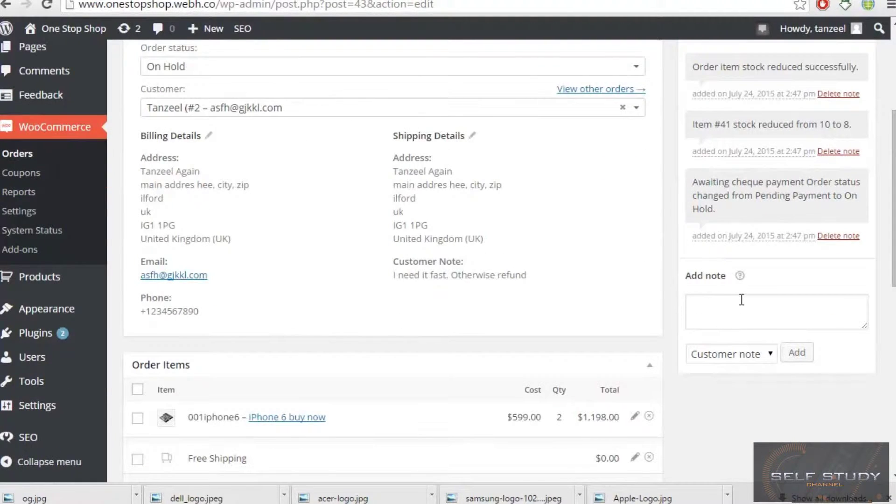
{"action": "mouse_move", "coordinate": [741, 277]}
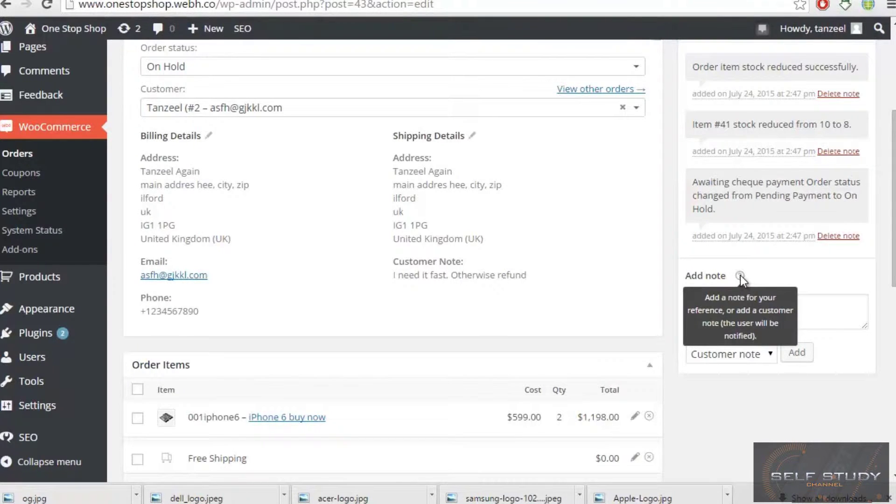
Add the customer note "I haven't received your payment yet. Are you serious" to order #43.
{"action": "left_click", "coordinate": [765, 354]}
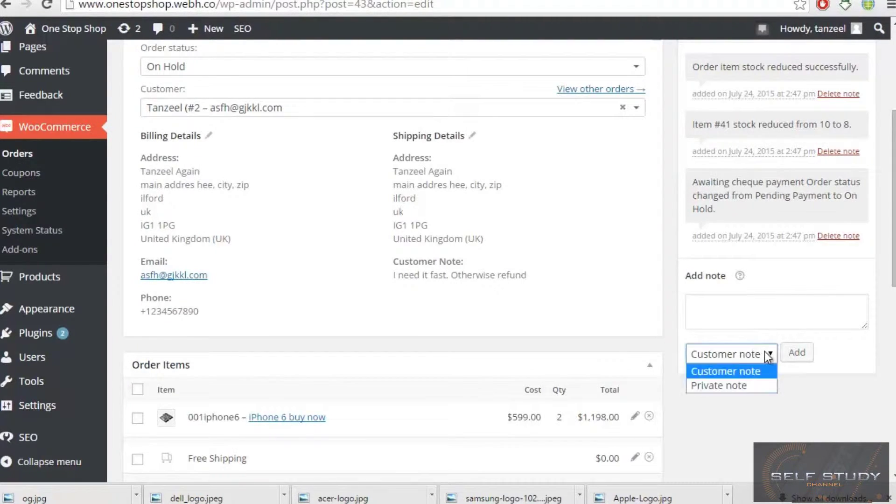
{"action": "left_click", "coordinate": [736, 373]}
{"action": "left_click", "coordinate": [751, 305]}
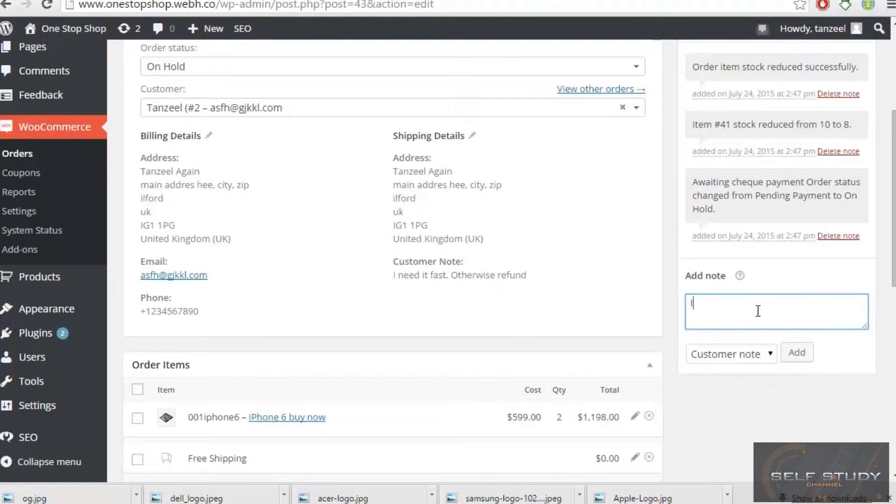
{"action": "type", "text": "I have"}
{"action": "key", "text": "BackSpace"}
{"action": "key", "text": "BackSpace"}
{"action": "key", "text": "BackSpace"}
{"action": "key", "text": "BackSpace"}
{"action": "type", "text": "'t received your cheq"}
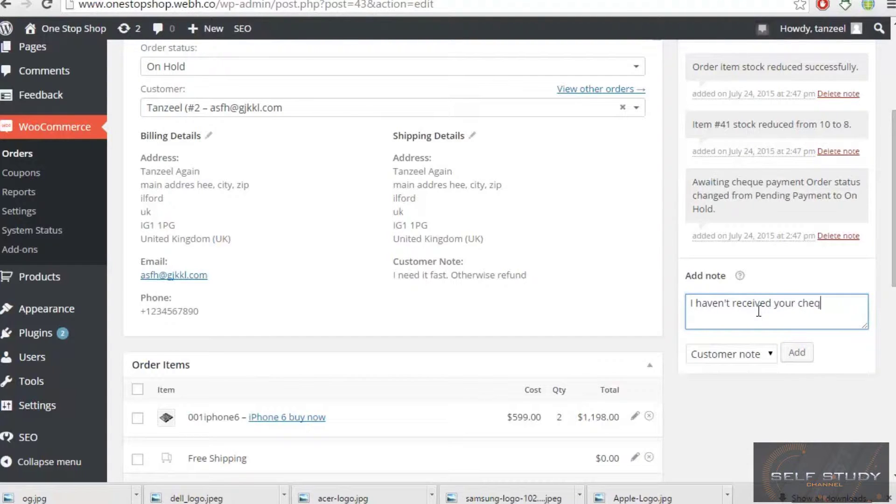
{"action": "type", "text": "ue"}
{"action": "key", "text": "BackSpace"}
{"action": "key", "text": "BackSpace"}
{"action": "key", "text": "BackSpace"}
{"action": "key", "text": "BackSpace"}
{"action": "key", "text": "BackSpace"}
{"action": "key", "text": "BackSpace"}
{"action": "type", "text": "payment yer"}
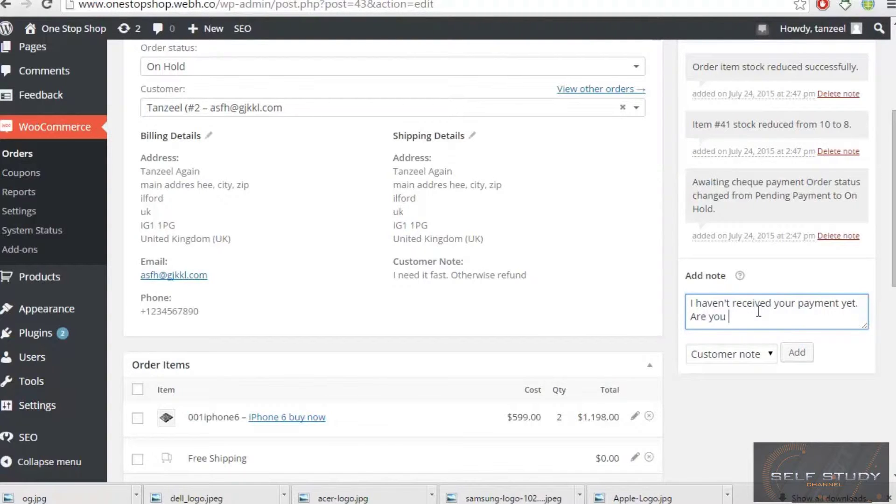
{"action": "type", "text": "ious"}
{"action": "left_click", "coordinate": [803, 364]}
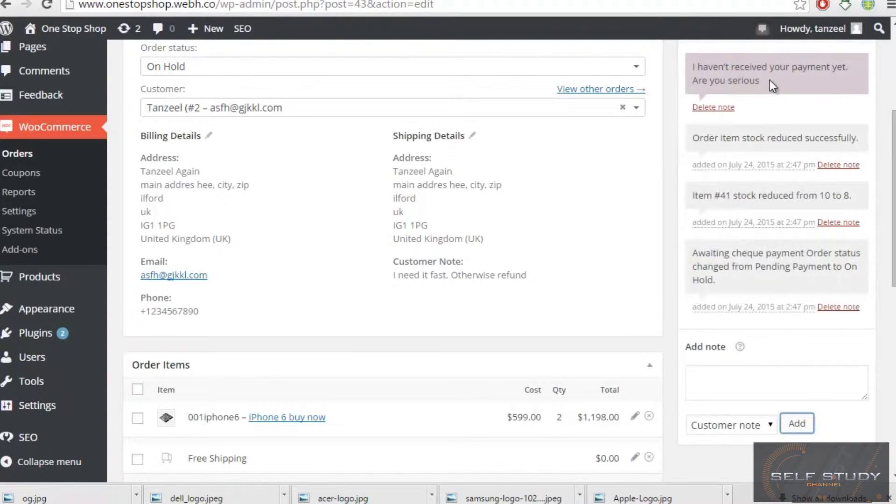
{"action": "scroll", "coordinate": [766, 81], "scroll_direction": "up", "scroll_amount": 2}
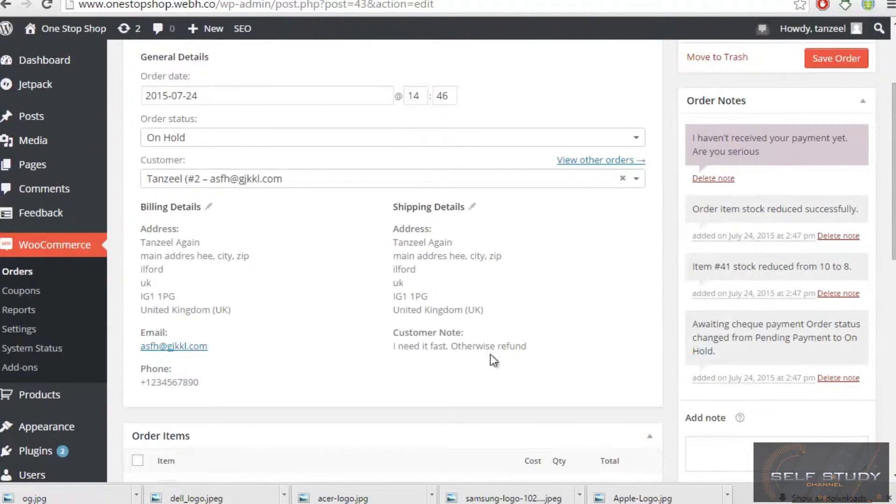
Reload the order page in the customer's browser window.
{"action": "mouse_move", "coordinate": [183, 502]}
{"action": "left_click", "coordinate": [261, 434]}
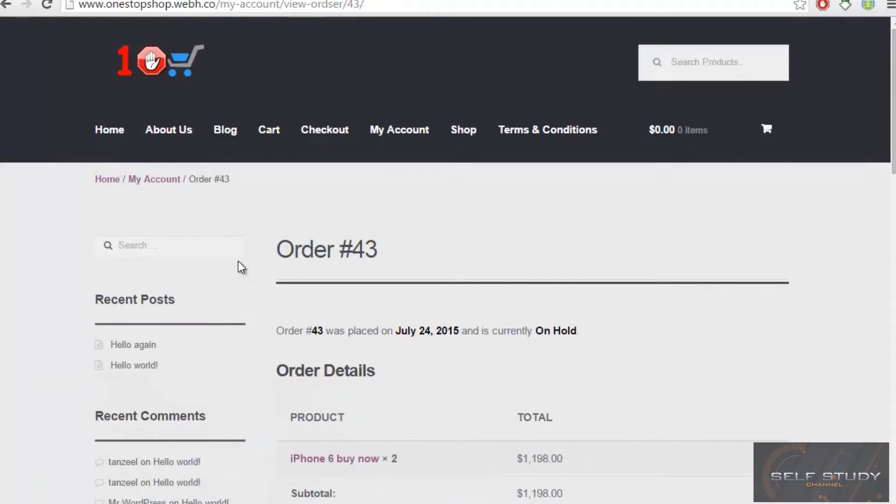
{"action": "left_click", "coordinate": [393, 5]}
{"action": "key", "text": "Return"}
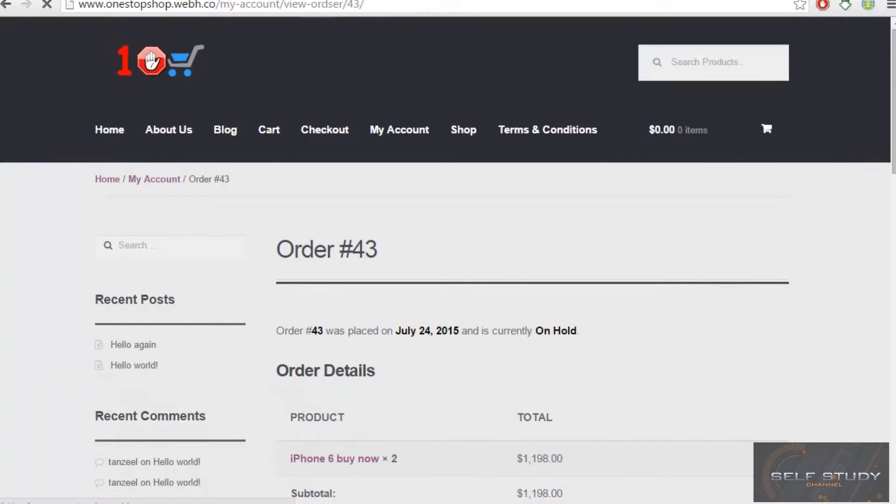
{"action": "scroll", "coordinate": [466, 264], "scroll_direction": "down", "scroll_amount": 10}
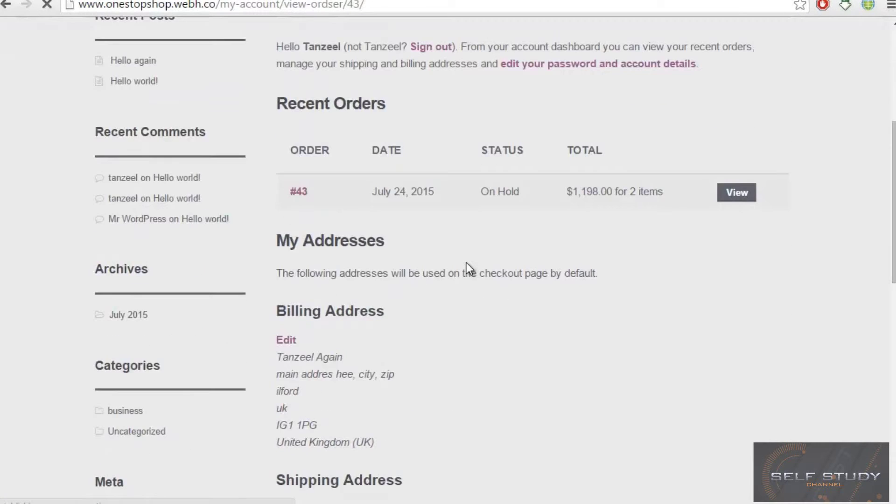
{"action": "scroll", "coordinate": [469, 269], "scroll_direction": "down", "scroll_amount": 6}
{"action": "scroll", "coordinate": [469, 269], "scroll_direction": "up", "scroll_amount": 9}
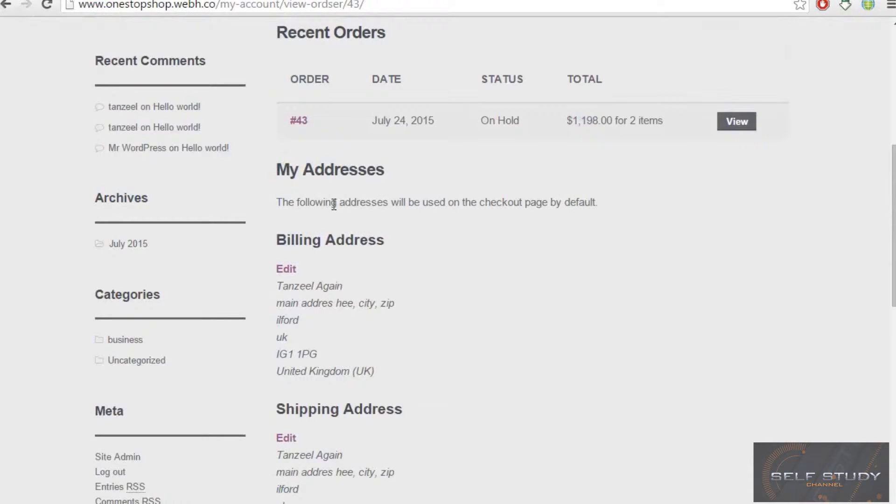
{"action": "scroll", "coordinate": [386, 212], "scroll_direction": "up", "scroll_amount": 2}
{"action": "scroll", "coordinate": [394, 183], "scroll_direction": "up", "scroll_amount": 2}
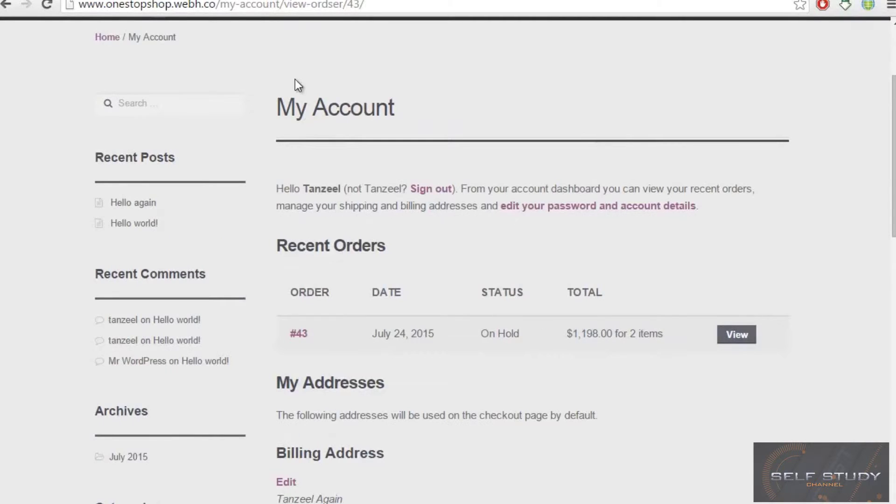
{"action": "scroll", "coordinate": [295, 79], "scroll_direction": "up", "scroll_amount": 4}
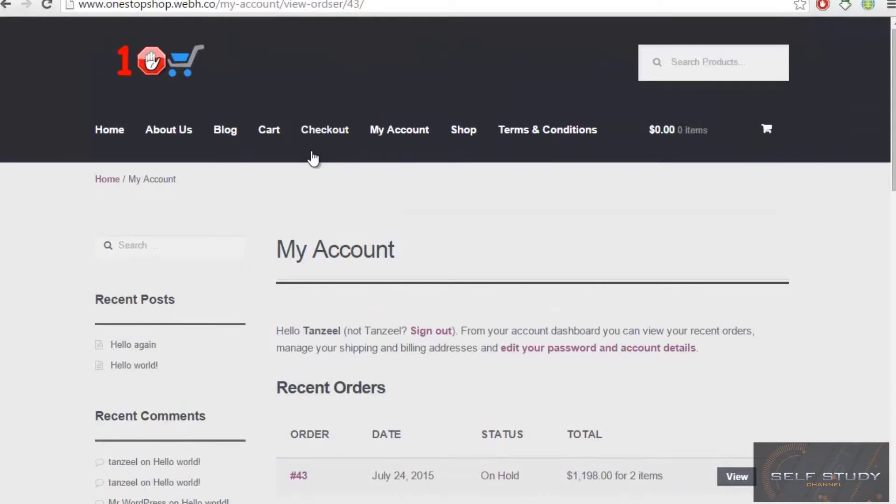
From My Account, open order #43 under Recent Orders.
{"action": "left_click", "coordinate": [403, 133]}
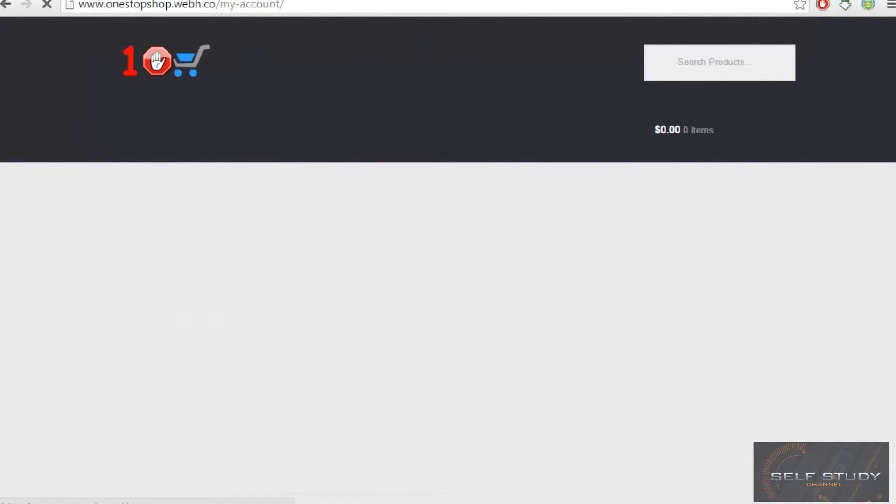
{"action": "scroll", "coordinate": [461, 226], "scroll_direction": "down", "scroll_amount": 3}
{"action": "scroll", "coordinate": [547, 264], "scroll_direction": "down", "scroll_amount": 4}
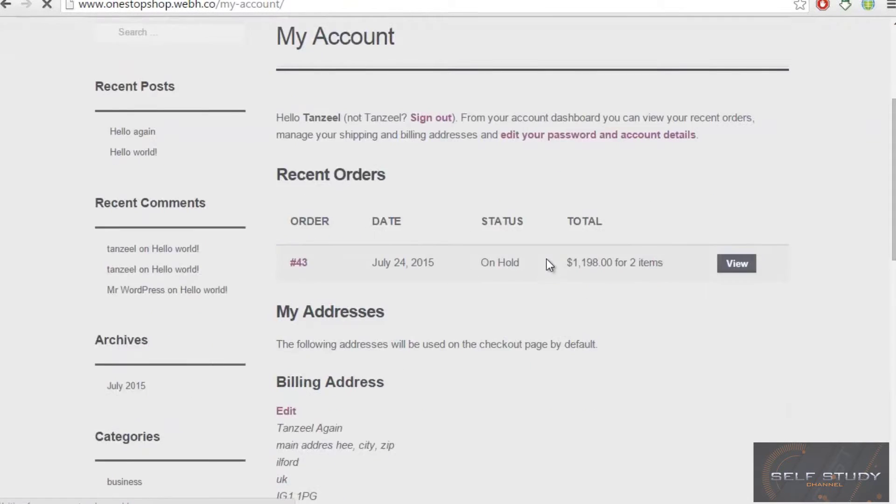
{"action": "scroll", "coordinate": [632, 202], "scroll_direction": "down", "scroll_amount": 4}
{"action": "scroll", "coordinate": [632, 195], "scroll_direction": "down", "scroll_amount": 5}
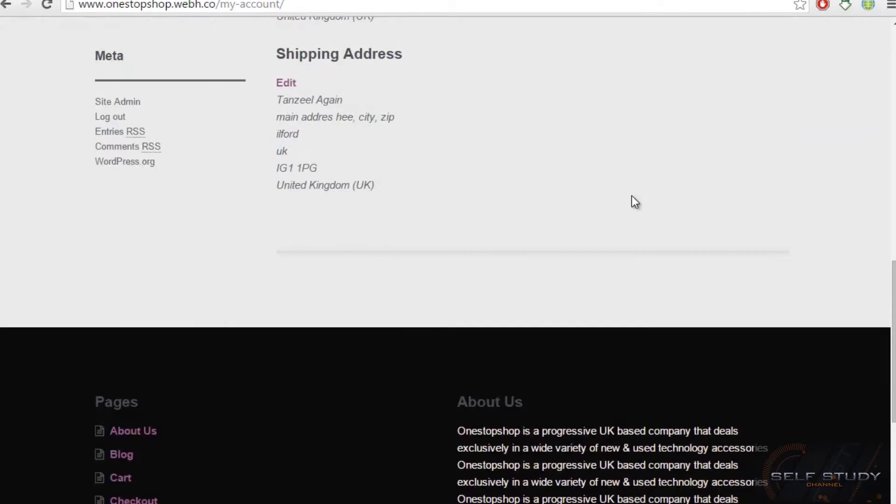
{"action": "scroll", "coordinate": [632, 195], "scroll_direction": "up", "scroll_amount": 9}
{"action": "left_click", "coordinate": [739, 199]}
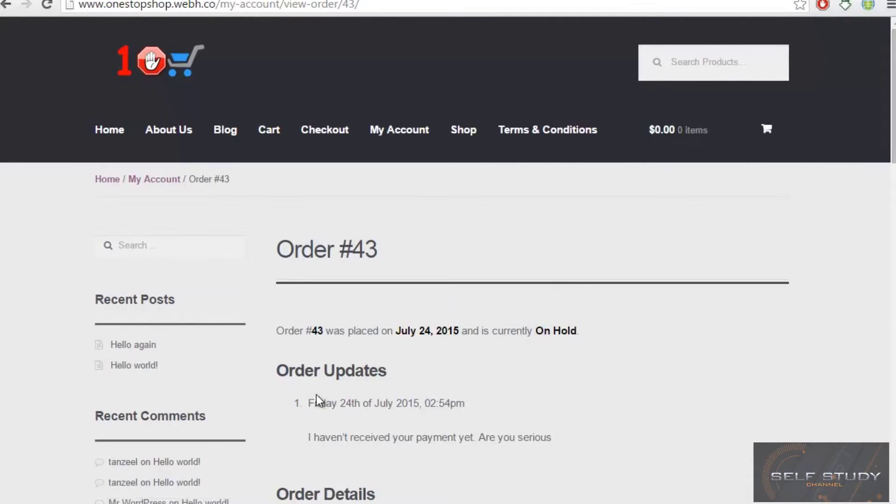
Check the payment note under Order Updates and the On Hold status line.
{"action": "left_click_drag", "start_coordinate": [272, 374], "coordinate": [534, 366]}
{"action": "left_click", "coordinate": [295, 404]}
{"action": "left_click_drag", "start_coordinate": [292, 402], "coordinate": [502, 402]}
{"action": "left_click", "coordinate": [503, 403]}
{"action": "triple_click", "coordinate": [367, 439]}
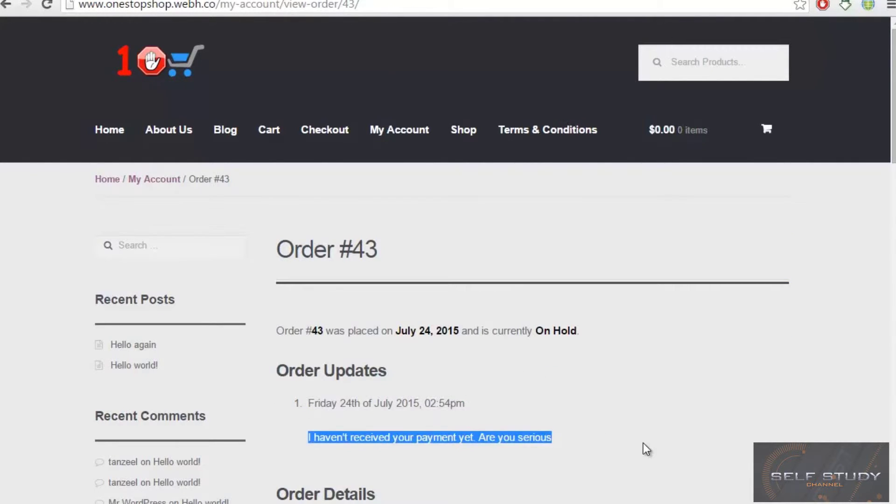
{"action": "left_click", "coordinate": [643, 444]}
{"action": "scroll", "coordinate": [644, 444], "scroll_direction": "down", "scroll_amount": 4}
{"action": "scroll", "coordinate": [500, 201], "scroll_direction": "down", "scroll_amount": 16}
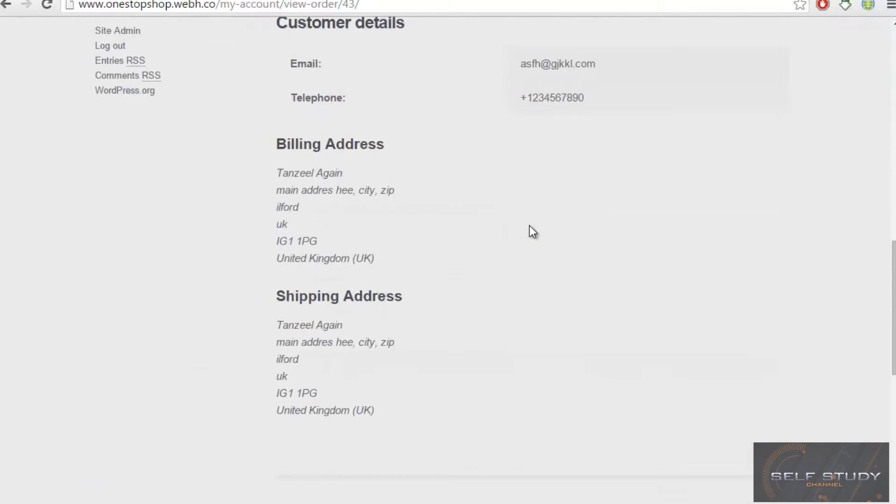
{"action": "scroll", "coordinate": [529, 226], "scroll_direction": "up", "scroll_amount": 13}
{"action": "scroll", "coordinate": [530, 226], "scroll_direction": "up", "scroll_amount": 7}
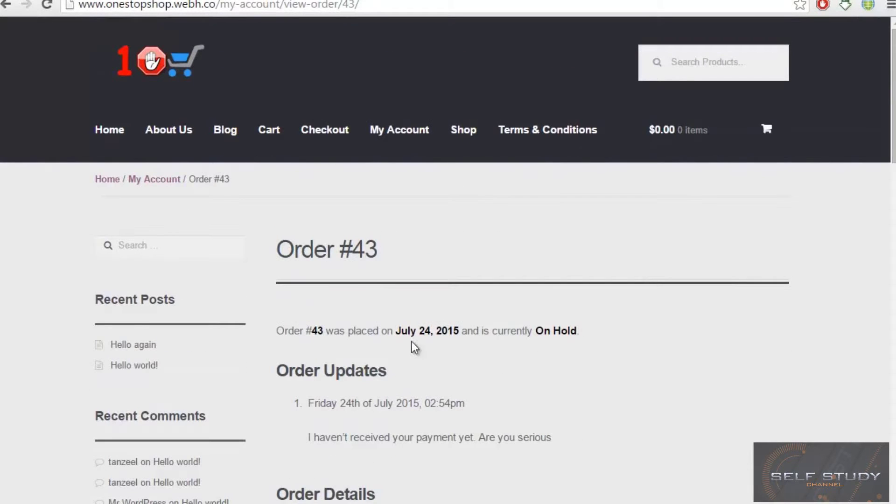
{"action": "left_click_drag", "start_coordinate": [280, 328], "coordinate": [340, 332]}
{"action": "left_click", "coordinate": [810, 369]}
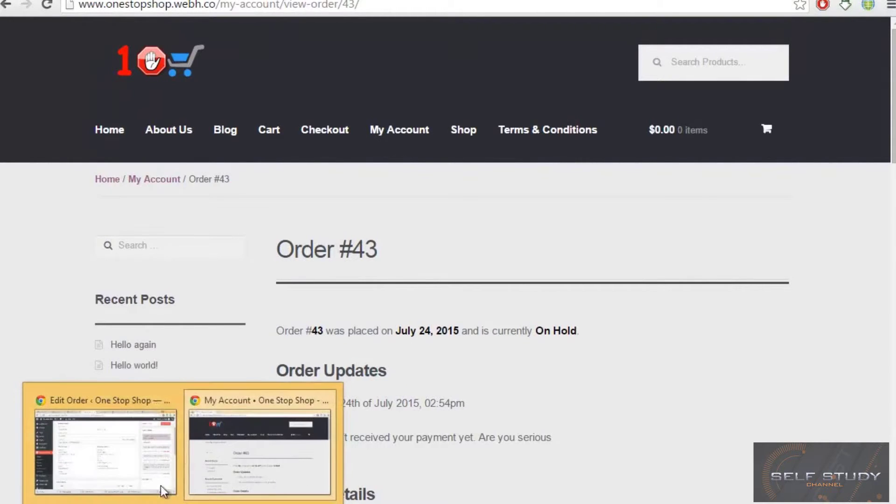
{"action": "left_click", "coordinate": [161, 486]}
Change order #43's status from On Hold to Processing and save the order.
{"action": "scroll", "coordinate": [527, 287], "scroll_direction": "up", "scroll_amount": 3}
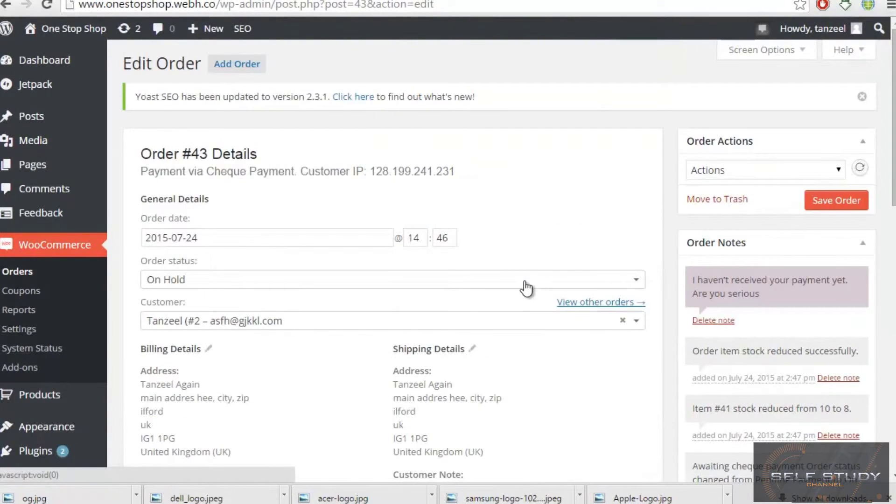
{"action": "scroll", "coordinate": [526, 287], "scroll_direction": "down", "scroll_amount": 10}
{"action": "scroll", "coordinate": [576, 276], "scroll_direction": "up", "scroll_amount": 9}
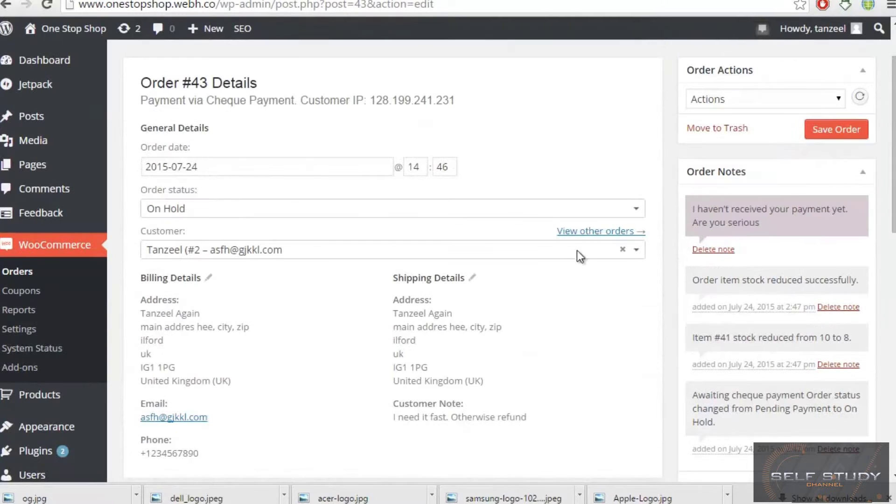
{"action": "left_click", "coordinate": [195, 208]}
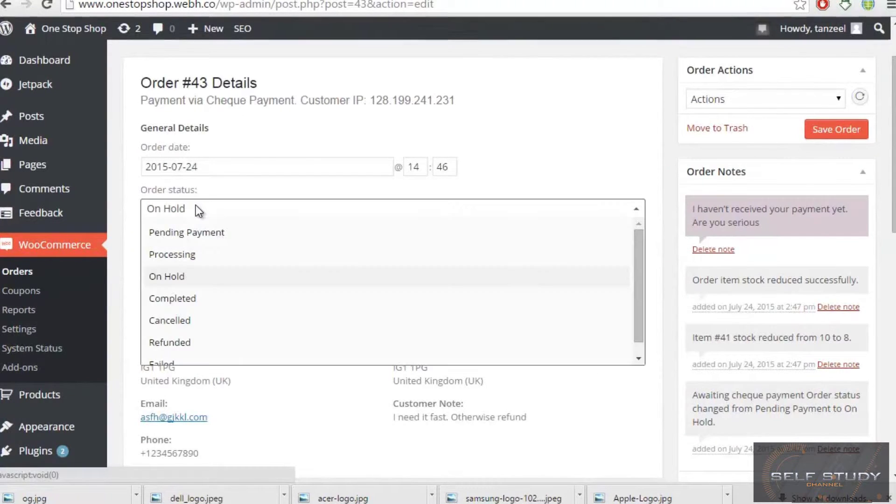
{"action": "left_click", "coordinate": [204, 256]}
{"action": "scroll", "coordinate": [394, 256], "scroll_direction": "down", "scroll_amount": 12}
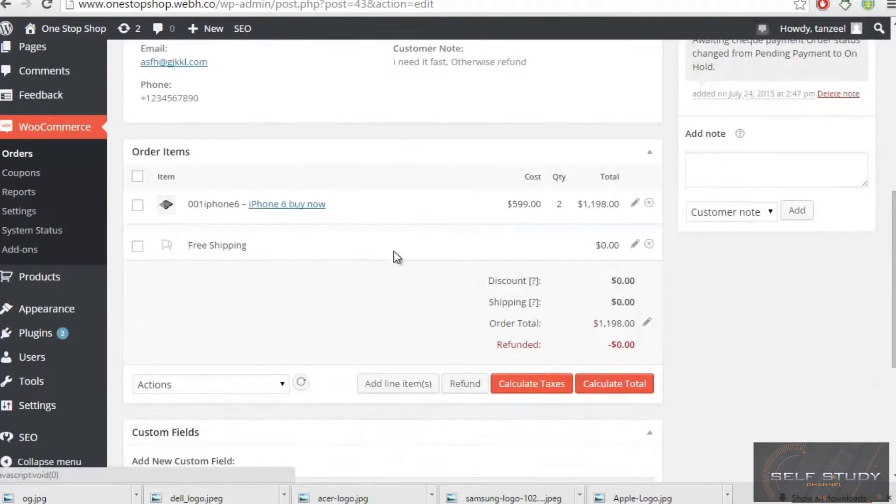
{"action": "scroll", "coordinate": [567, 303], "scroll_direction": "up", "scroll_amount": 15}
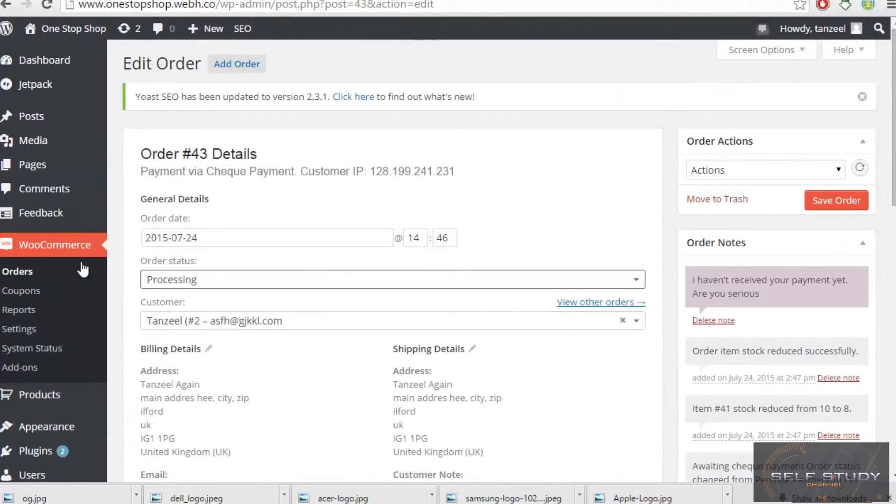
{"action": "scroll", "coordinate": [402, 317], "scroll_direction": "down", "scroll_amount": 10}
{"action": "scroll", "coordinate": [402, 323], "scroll_direction": "down", "scroll_amount": 6}
{"action": "scroll", "coordinate": [472, 360], "scroll_direction": "up", "scroll_amount": 12}
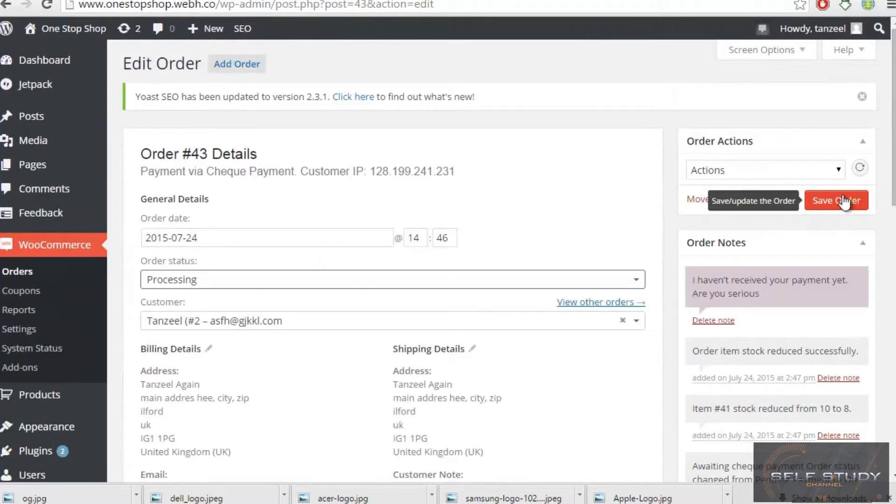
{"action": "left_click", "coordinate": [845, 201]}
{"action": "scroll", "coordinate": [655, 279], "scroll_direction": "down", "scroll_amount": 12}
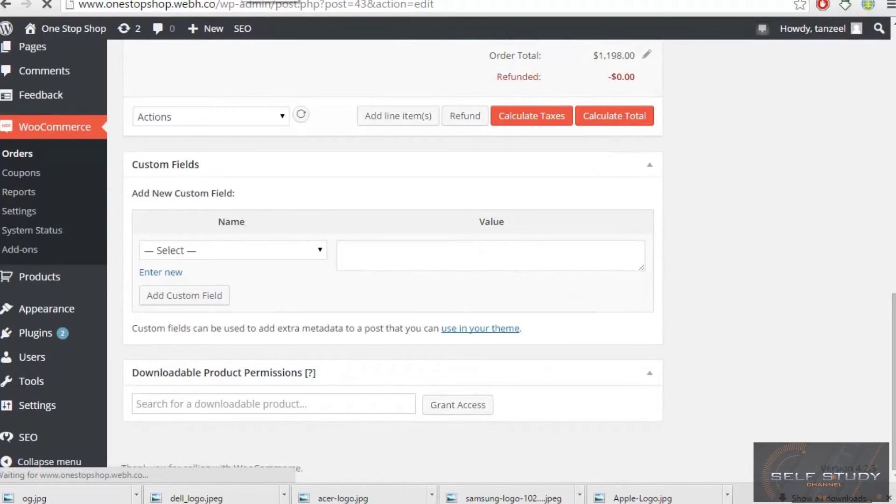
{"action": "mouse_move", "coordinate": [182, 503]}
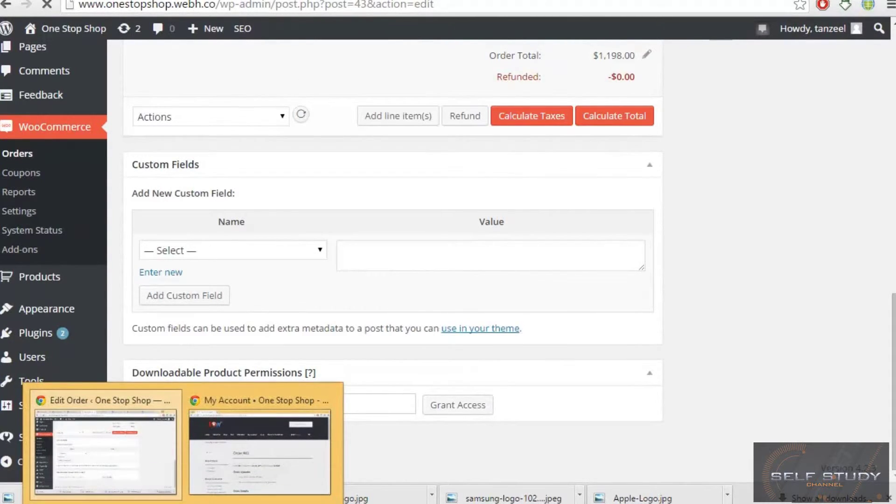
Reload the customer's order #43 page so it shows Processing.
{"action": "left_click", "coordinate": [280, 477]}
{"action": "left_click", "coordinate": [382, 9]}
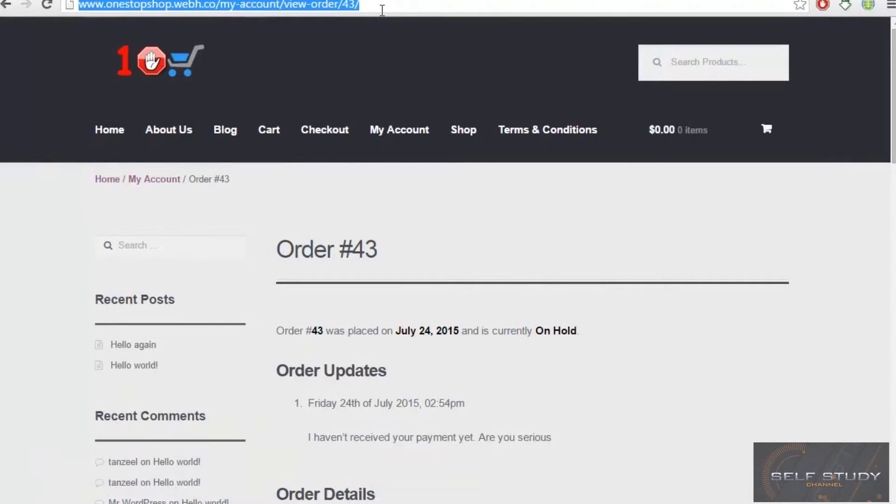
{"action": "left_click_drag", "start_coordinate": [531, 332], "coordinate": [537, 354]}
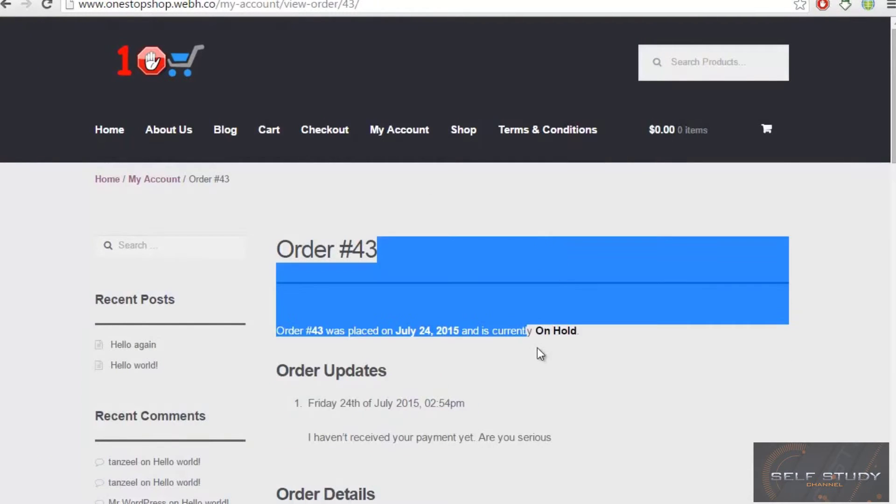
{"action": "left_click", "coordinate": [536, 354]}
{"action": "left_click", "coordinate": [412, 9]}
{"action": "key", "text": "Return"}
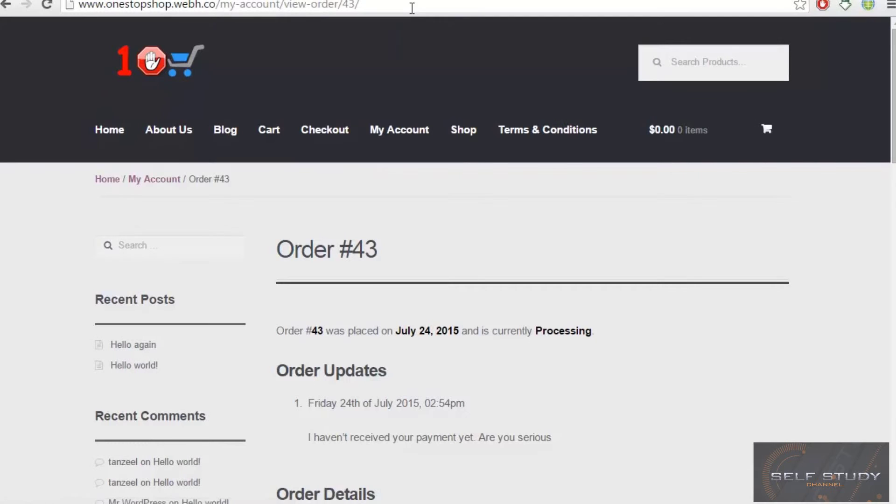
Run the Completed order email action on order #43 and save it.
{"action": "left_click", "coordinate": [106, 464]}
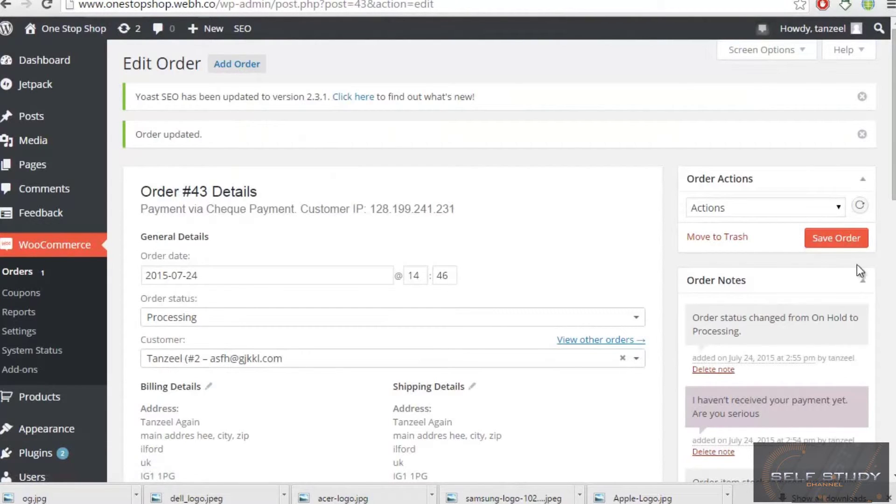
{"action": "left_click", "coordinate": [766, 205]}
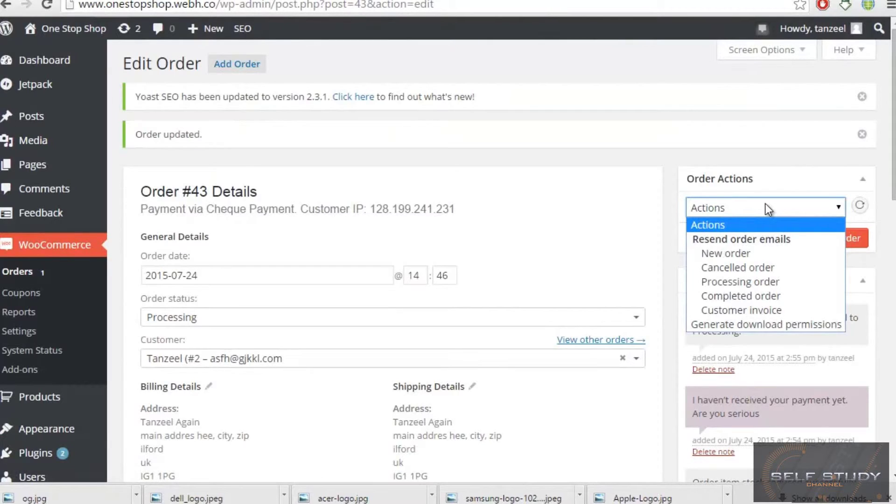
{"action": "left_click", "coordinate": [772, 296]}
{"action": "left_click", "coordinate": [837, 239]}
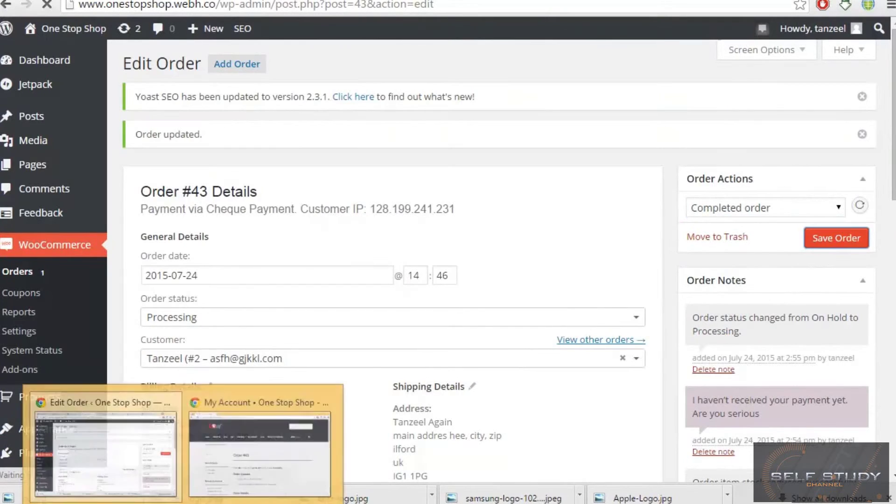
Reload the customer's order #43 page twice to check for the update.
{"action": "left_click", "coordinate": [262, 436]}
{"action": "left_click", "coordinate": [399, 5]}
{"action": "key", "text": "Return"}
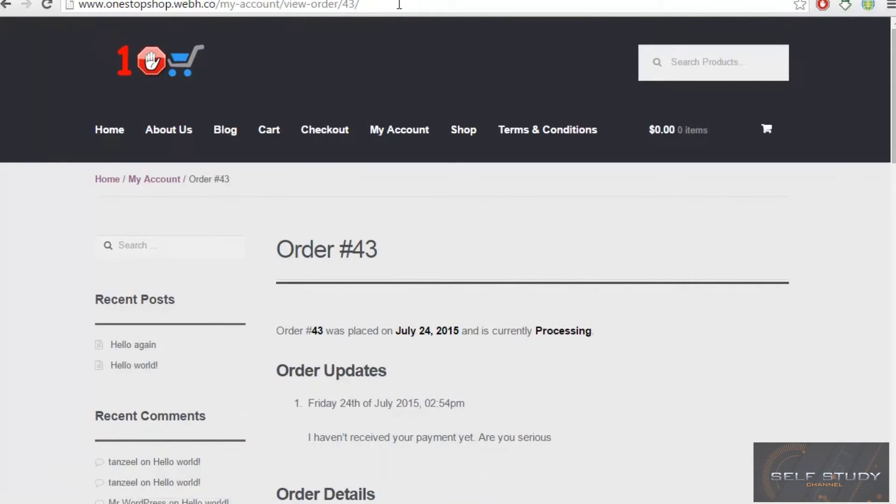
{"action": "left_click", "coordinate": [399, 5]}
{"action": "key", "text": "Return"}
{"action": "left_click", "coordinate": [89, 448]}
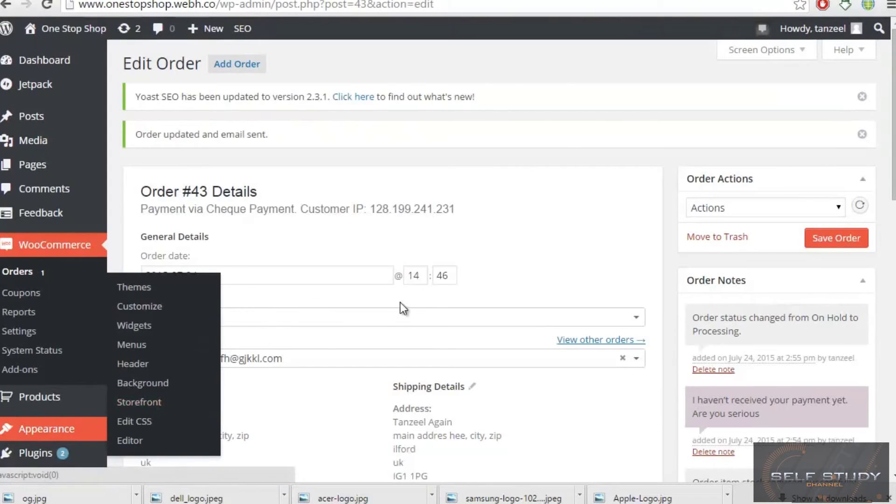
From the Orders list, mark order #43 complete with its tick action.
{"action": "scroll", "coordinate": [592, 236], "scroll_direction": "down", "scroll_amount": 4}
{"action": "scroll", "coordinate": [593, 237], "scroll_direction": "up", "scroll_amount": 4}
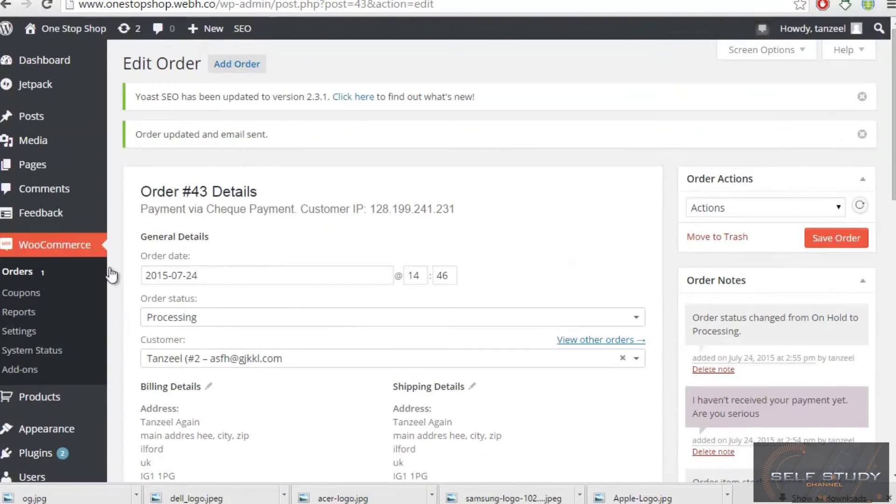
{"action": "left_click", "coordinate": [14, 269]}
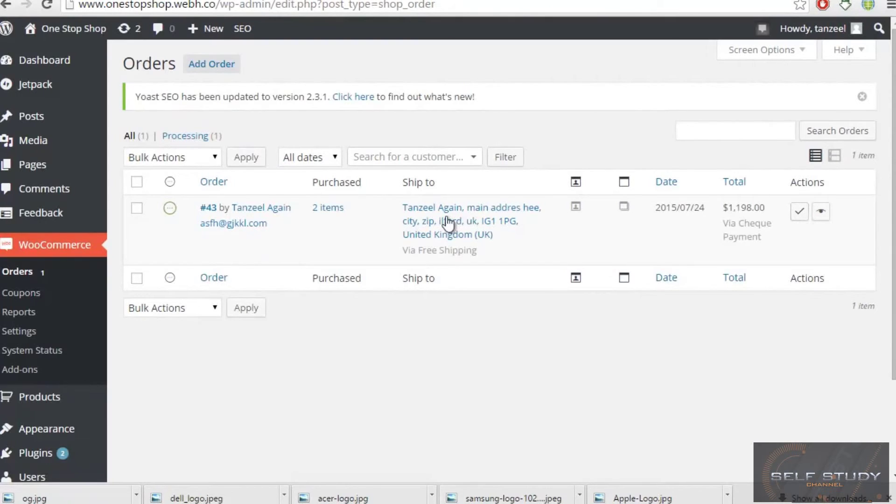
{"action": "left_click", "coordinate": [800, 214]}
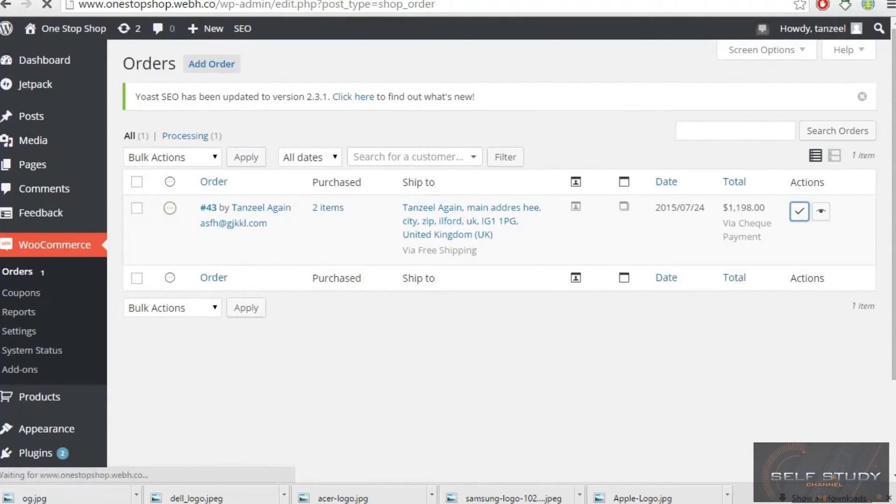
Reload the customer's order #43 page in the storefront to show its updated status.
{"action": "left_click", "coordinate": [256, 410]}
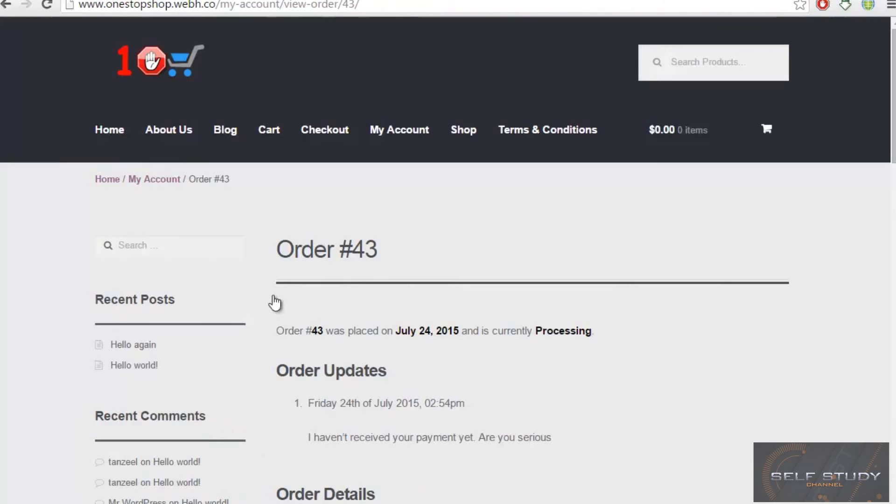
{"action": "left_click", "coordinate": [382, 8]}
{"action": "key", "text": "Return"}
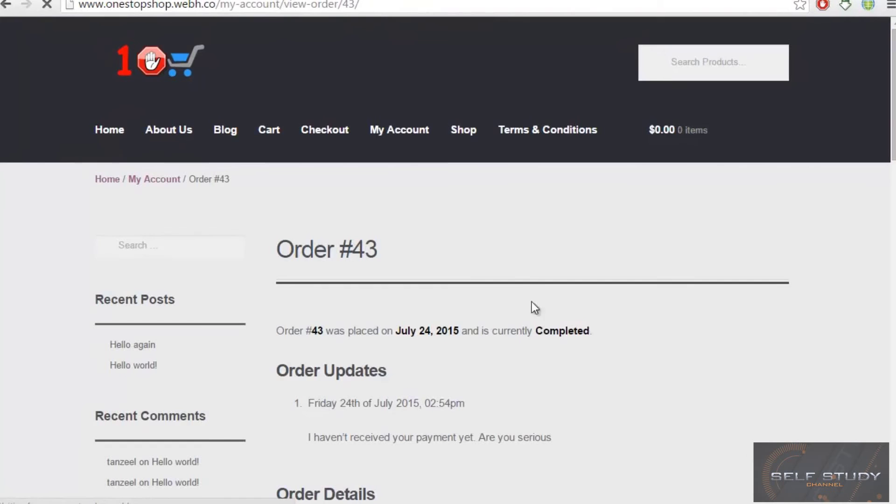
Go to My Account and find order #43 in Recent Orders as Completed, $1,198.00 for 2 items.
{"action": "left_click", "coordinate": [386, 131]}
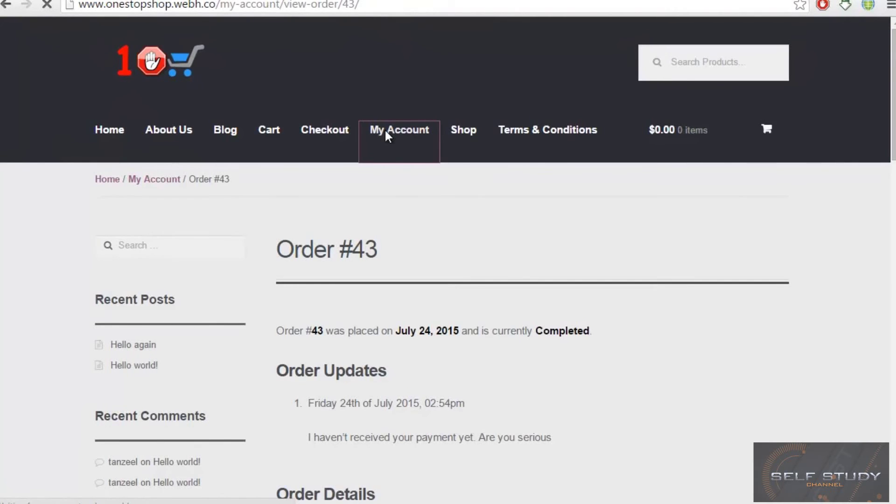
{"action": "scroll", "coordinate": [427, 297], "scroll_direction": "down", "scroll_amount": 5}
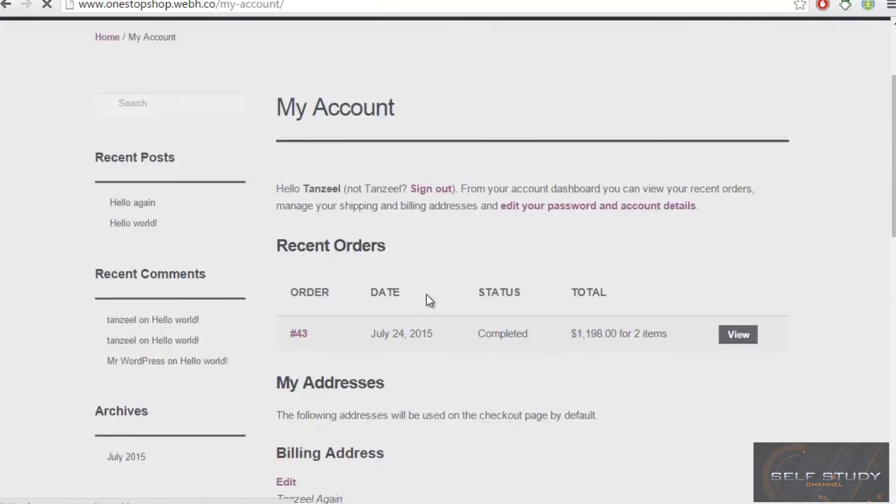
{"action": "scroll", "coordinate": [485, 234], "scroll_direction": "down", "scroll_amount": 7}
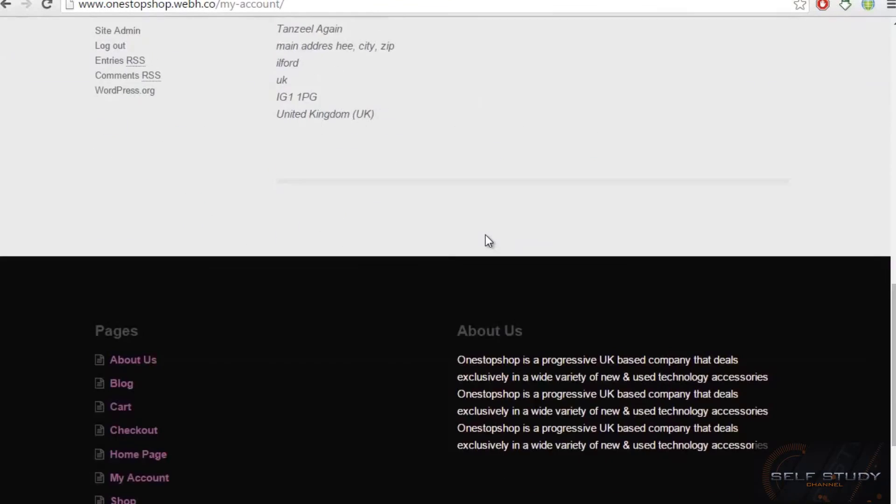
{"action": "scroll", "coordinate": [486, 235], "scroll_direction": "up", "scroll_amount": 13}
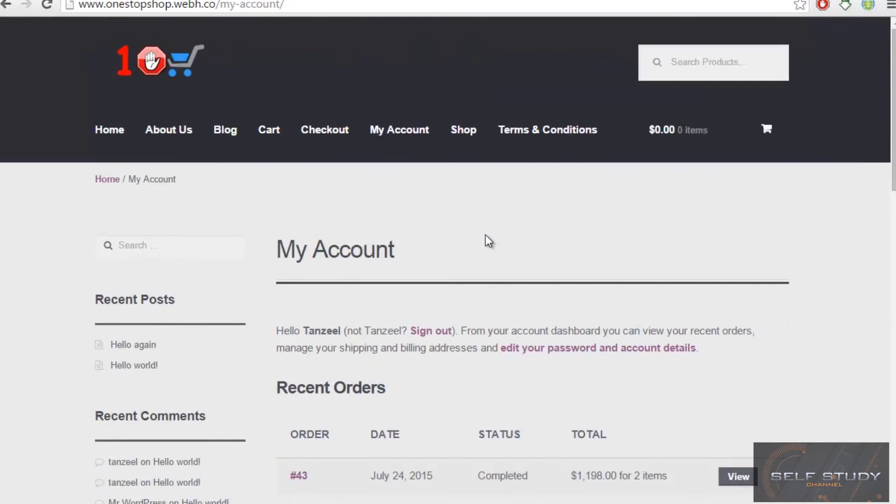